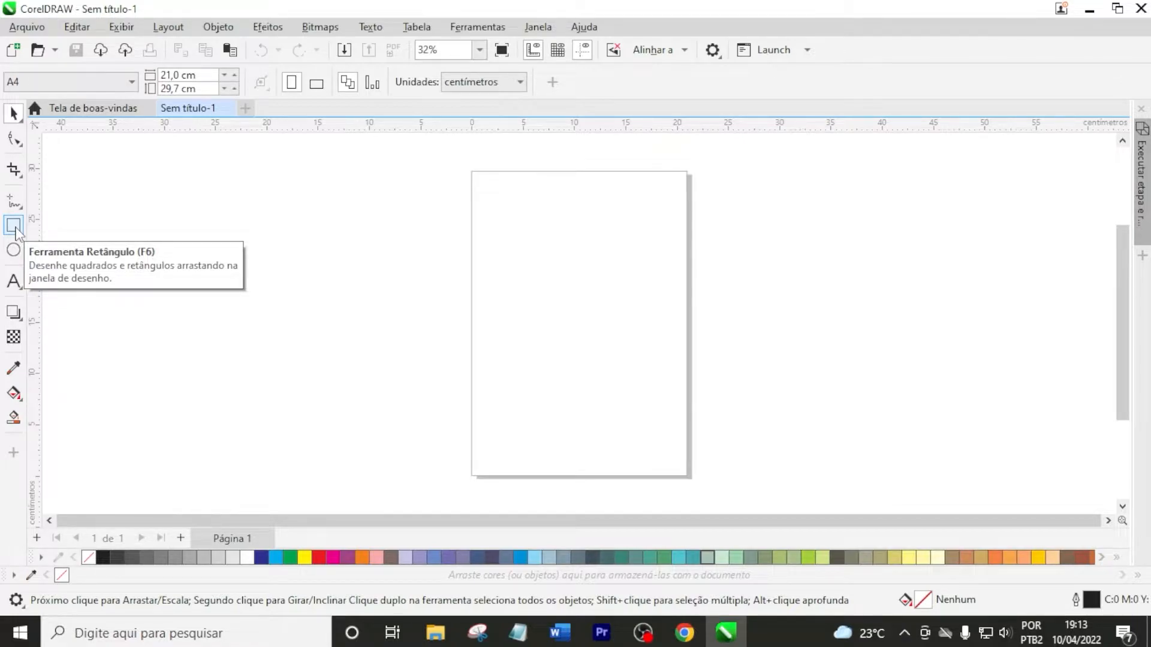
# Draw rectangles of about 8.7 × 6.8, 18.5 × 11.9 and 9.1 × 9.4 cm left of the page, plus a 6.5 cm square on it
pyautogui.click(14, 226)
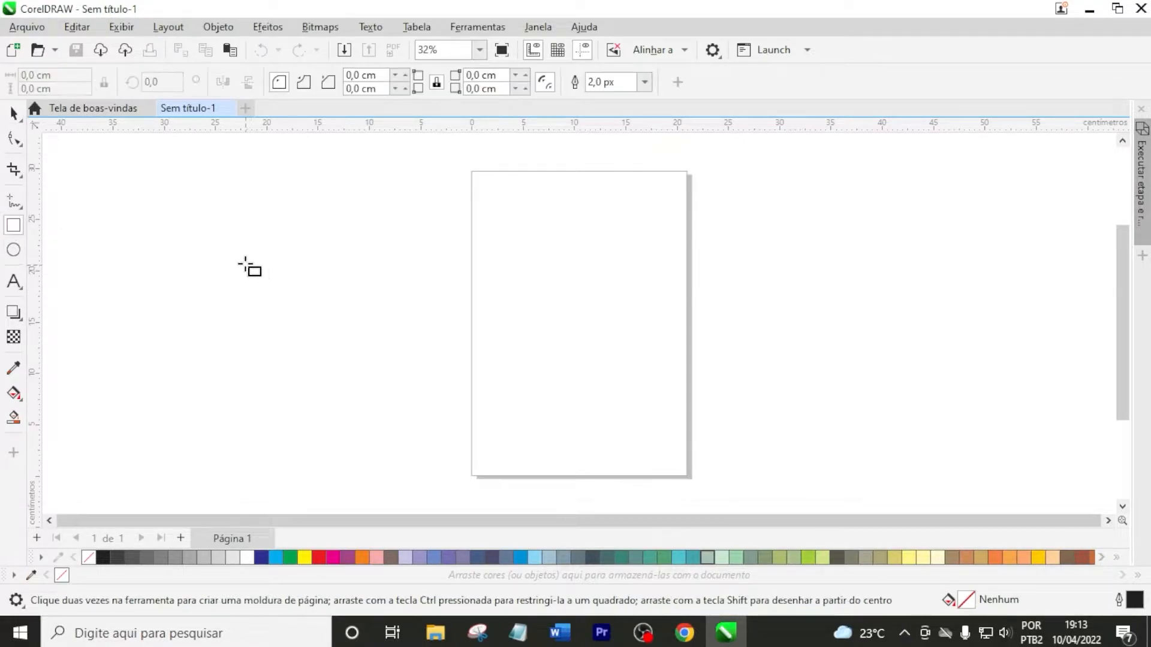
pyautogui.moveTo(195, 237); pyautogui.dragTo(284, 307)
pyautogui.moveTo(208, 335); pyautogui.dragTo(397, 456)
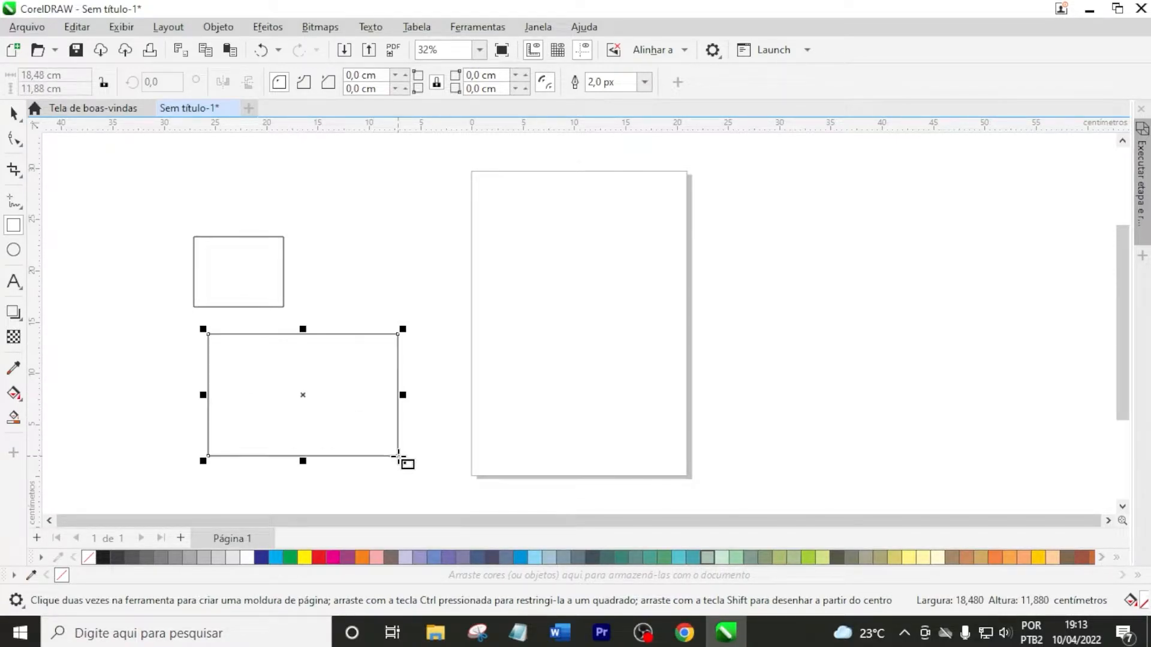
pyautogui.click(327, 281)
pyautogui.moveTo(309, 204); pyautogui.dragTo(402, 301)
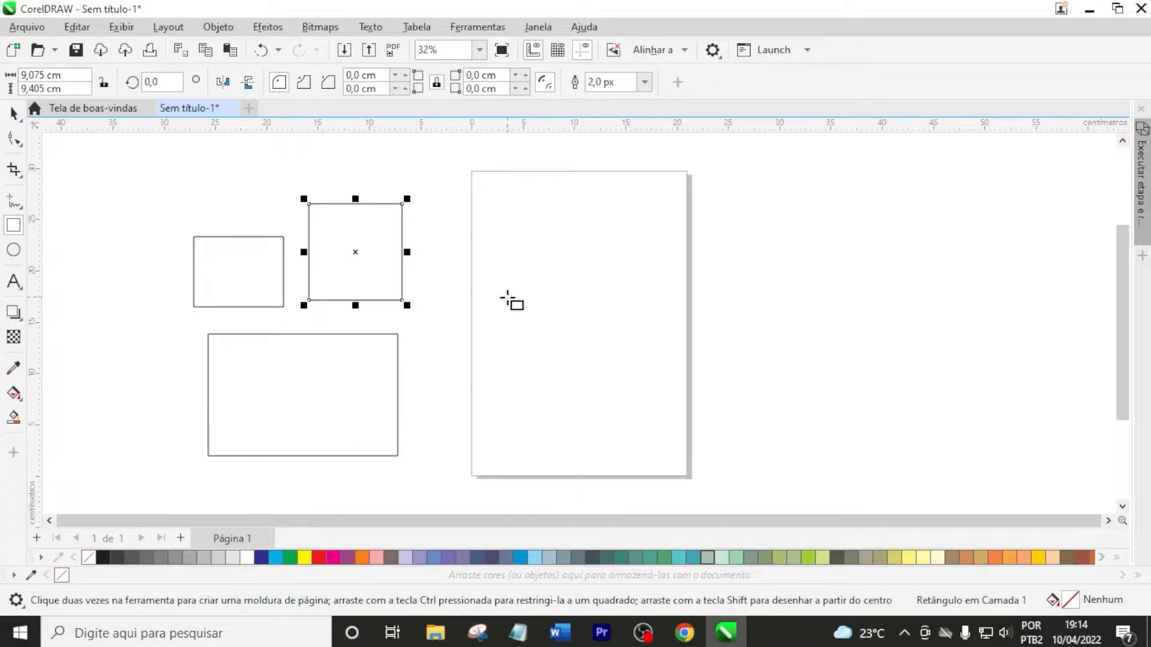
pyautogui.moveTo(497, 288); pyautogui.dragTo(538, 355)
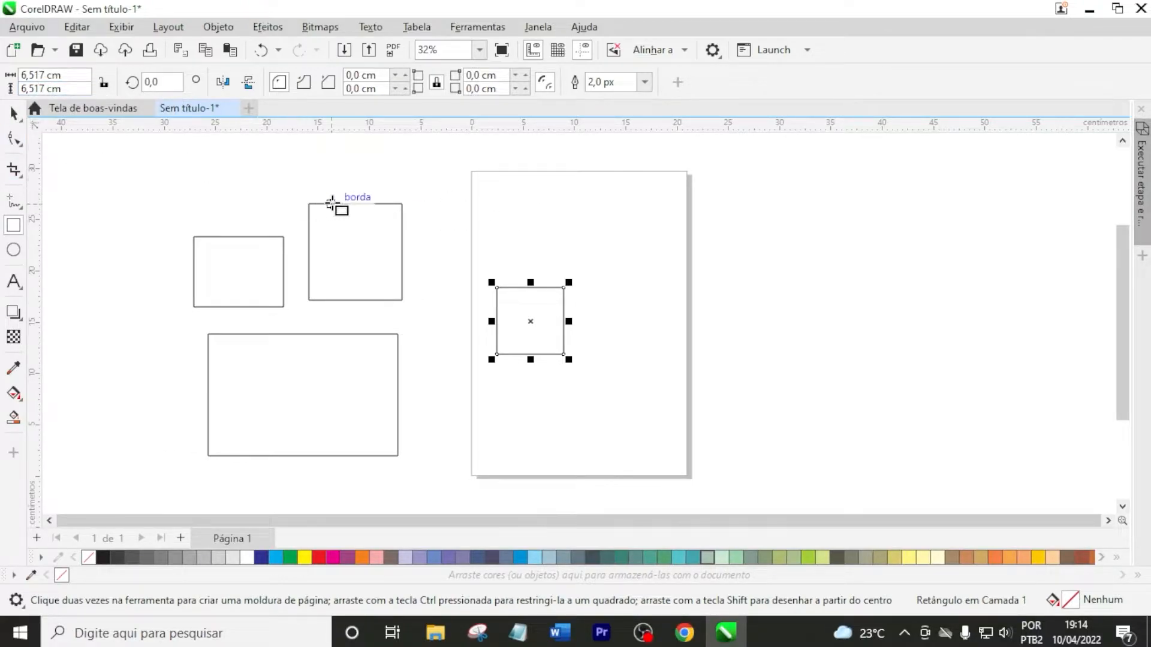
# Stretch the square on the page upward and sideways to about 14.2 cm wide and 11.6 cm high
pyautogui.press('space')
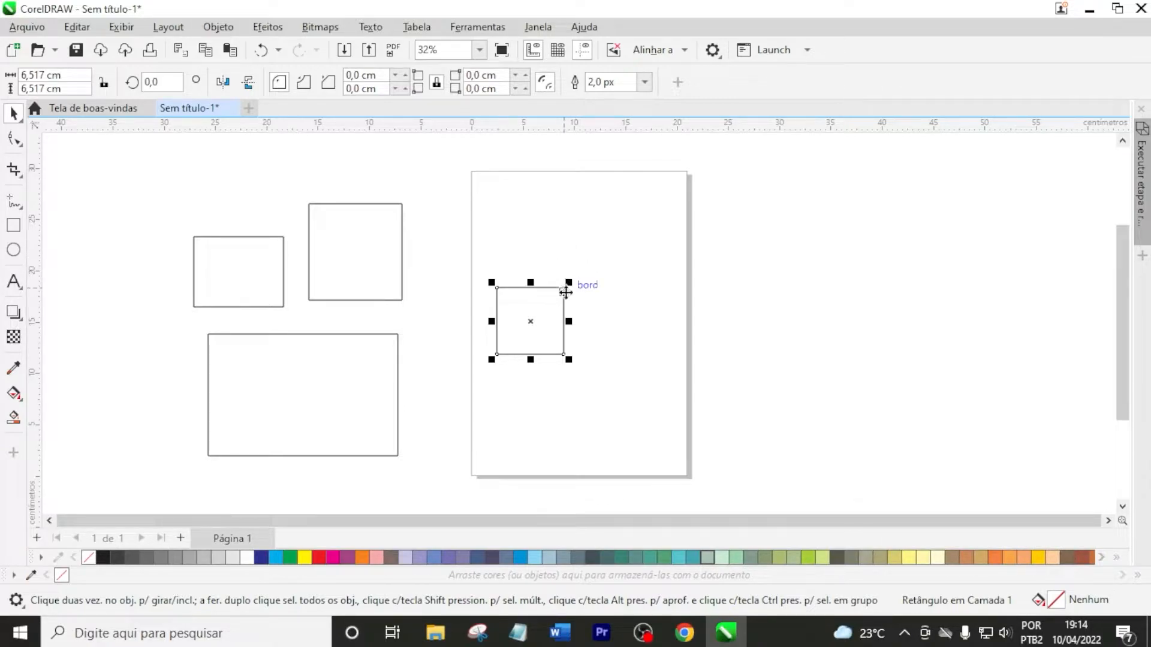
pyautogui.scroll(1, 500, 296)
pyautogui.scroll(2, 501, 298)
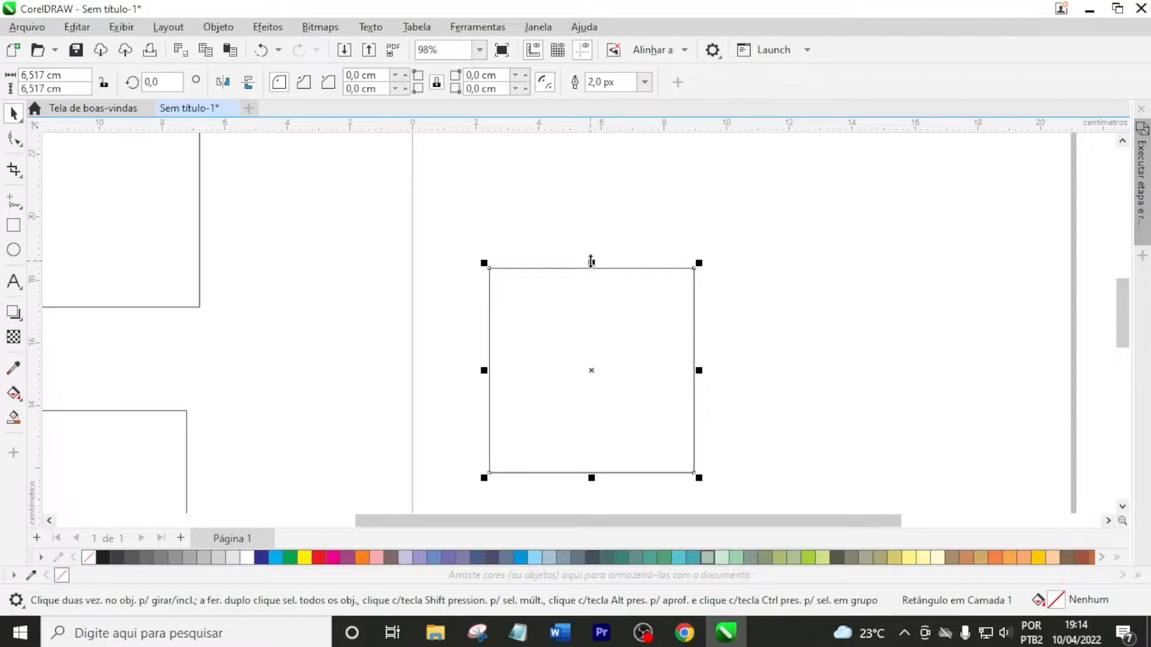
pyautogui.scroll(-1, 591, 261)
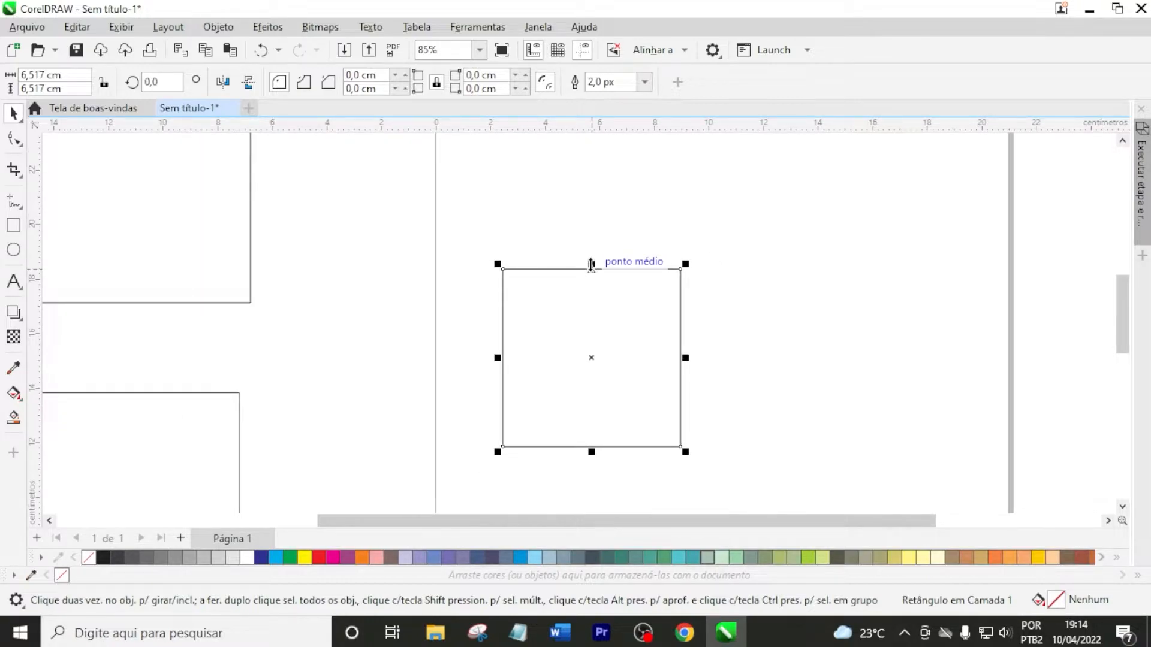
pyautogui.moveTo(591, 264); pyautogui.dragTo(584, 219)
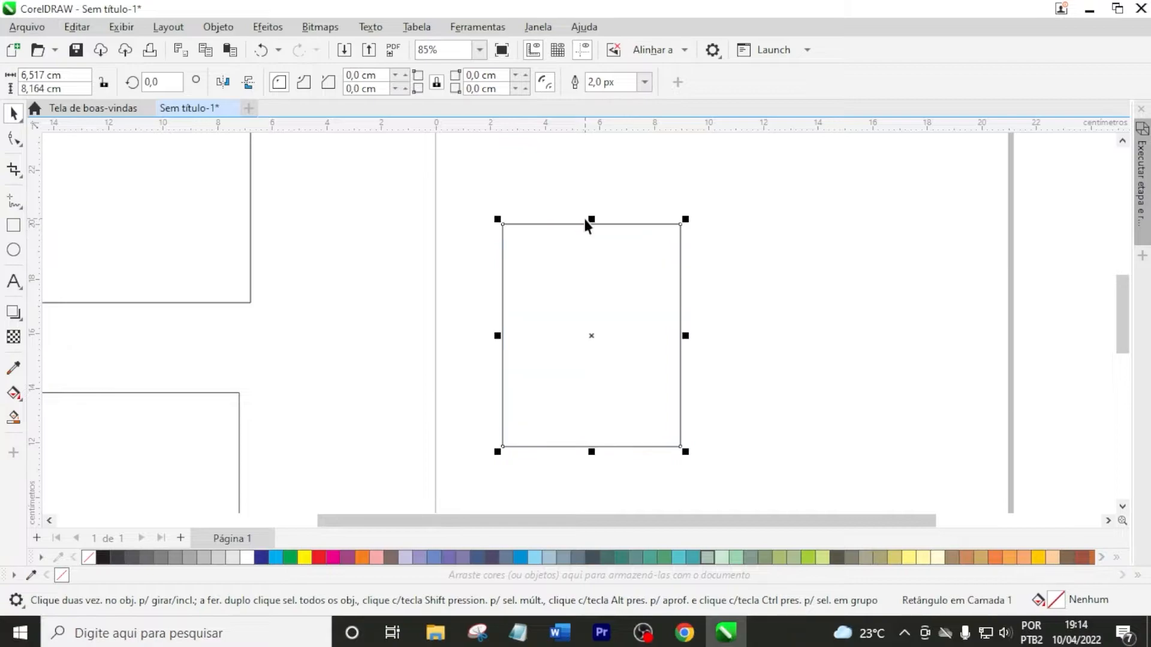
pyautogui.scroll(-2, 551, 267)
pyautogui.scroll(2, 593, 262)
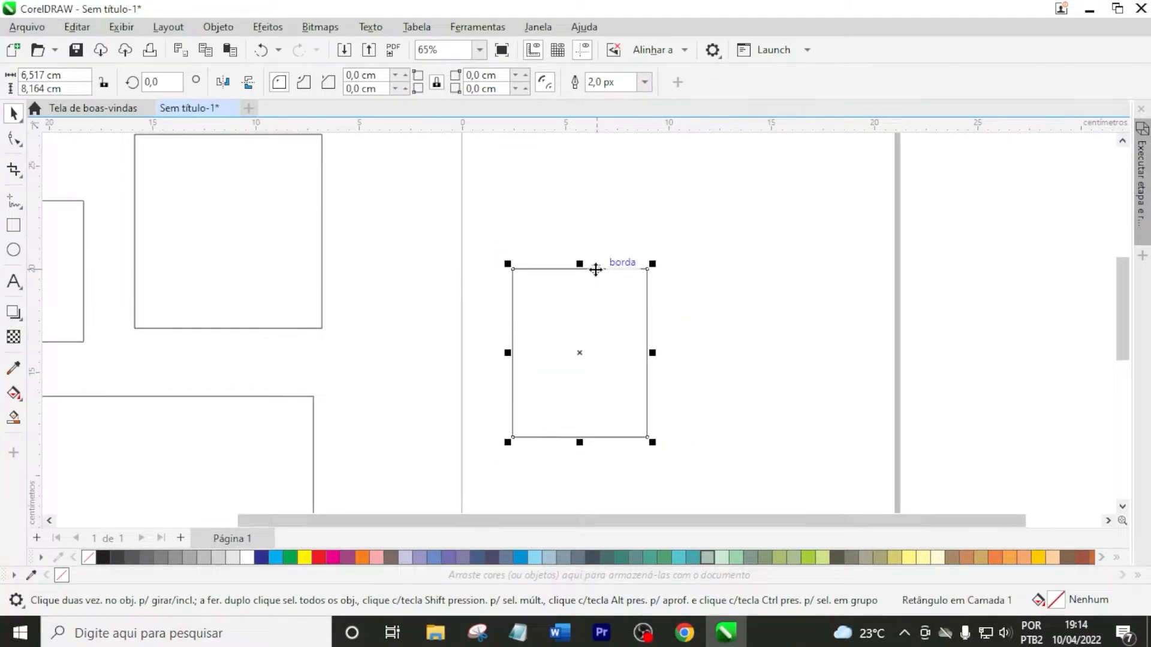
pyautogui.moveTo(580, 262); pyautogui.dragTo(588, 192)
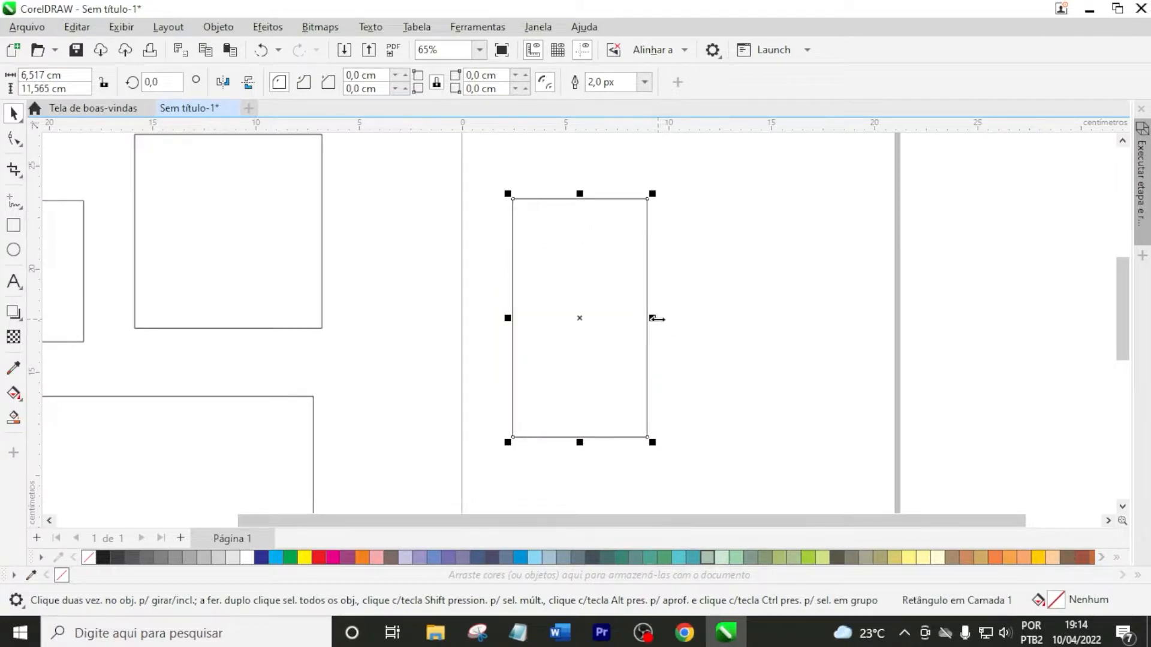
pyautogui.moveTo(656, 318); pyautogui.dragTo(811, 317)
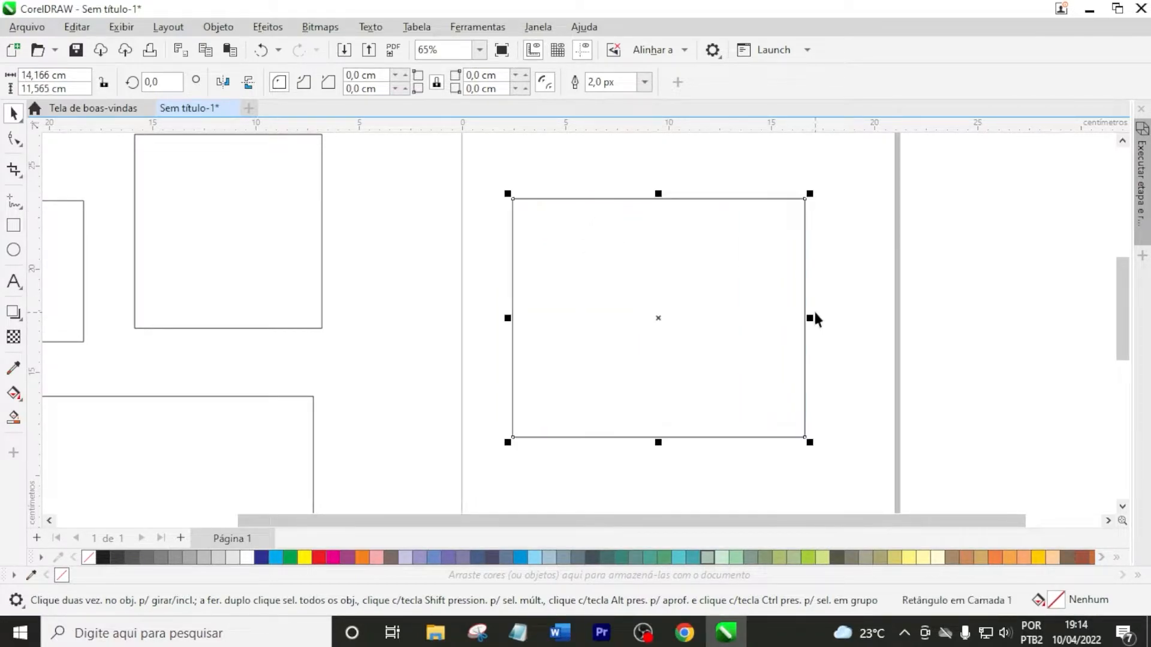
# Narrow the rectangle on the page from its right side to about 13.1 cm wide
pyautogui.scroll(-2, 598, 334)
pyautogui.hscroll(3, 558, 344)
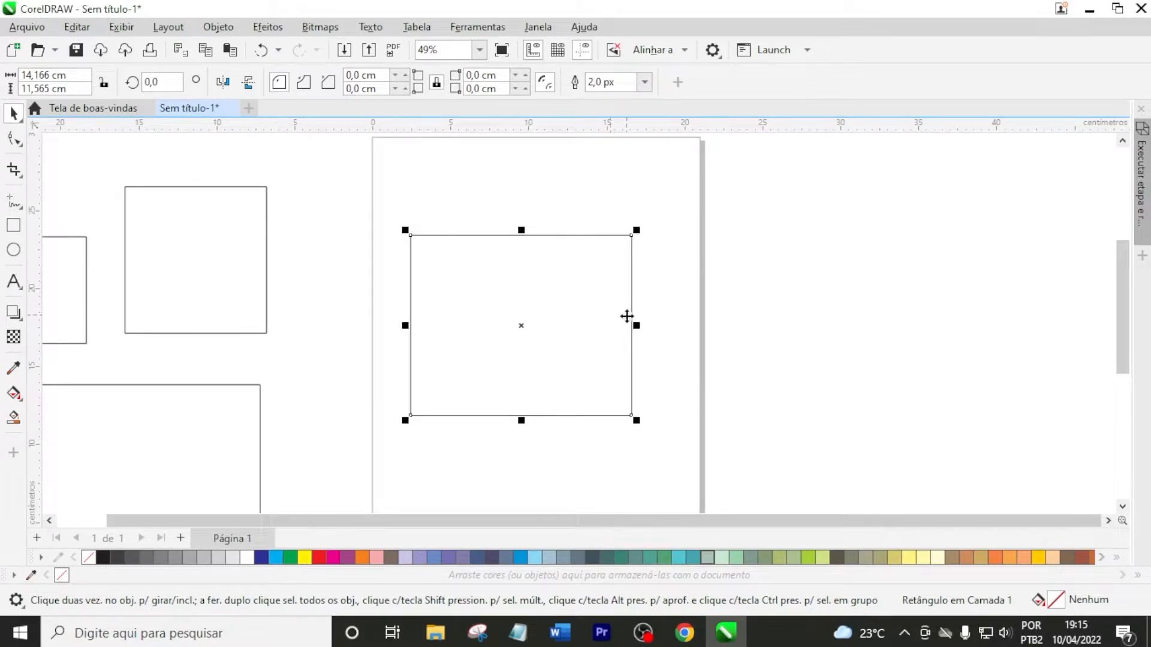
pyautogui.moveTo(634, 325)
pyautogui.mouseDown()
pyautogui.moveTo(714, 326)
pyautogui.moveTo(617, 347)
pyautogui.moveTo(615, 327)
pyautogui.mouseUp()
pyautogui.click(504, 295)
pyautogui.click(515, 262)
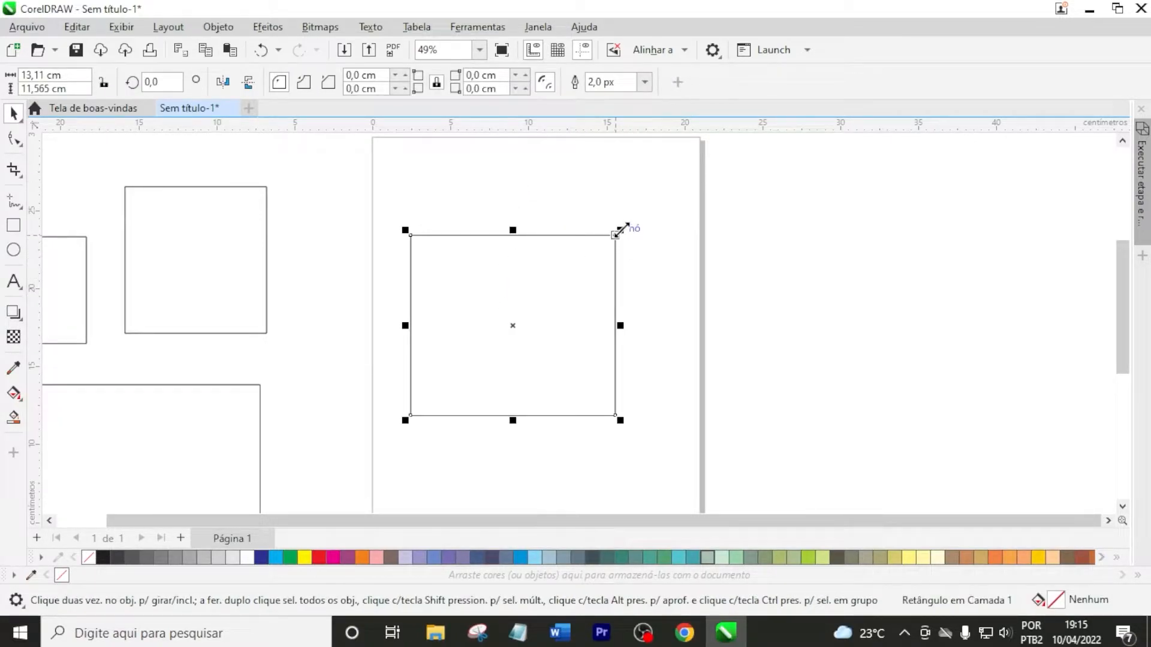
# Scale the page's rectangle proportionally down to about 6 × 5.3 cm and stretch it to about 13 cm wide and 9.5 cm high
pyautogui.moveTo(618, 230); pyautogui.dragTo(685, 179)
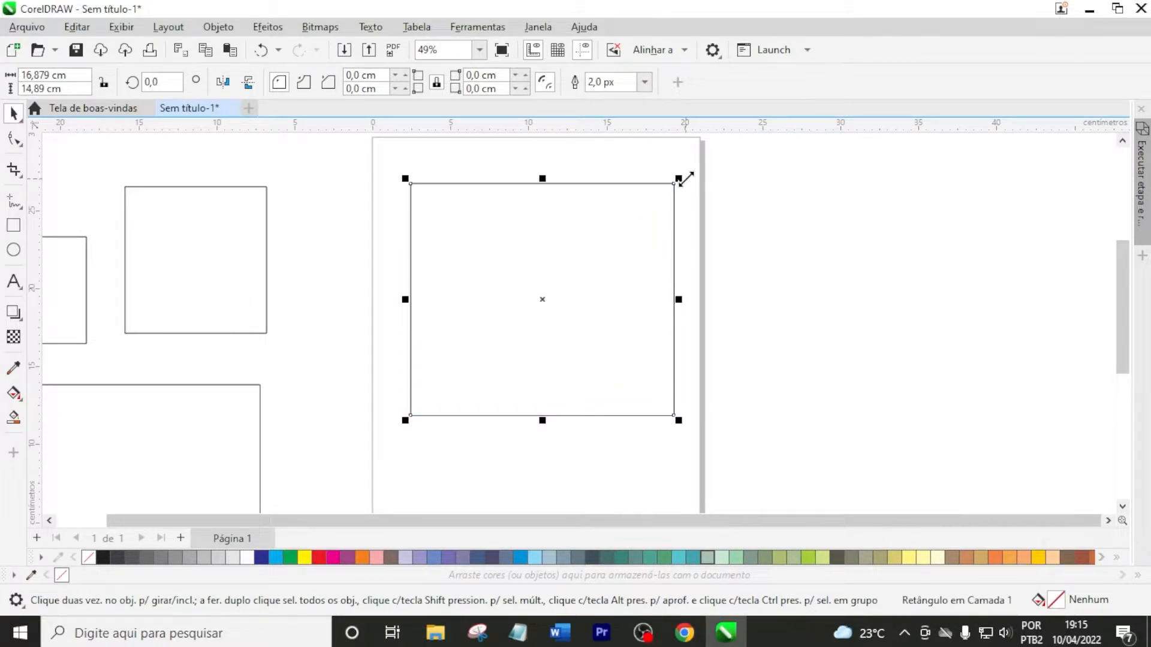
pyautogui.moveTo(682, 179); pyautogui.dragTo(513, 327)
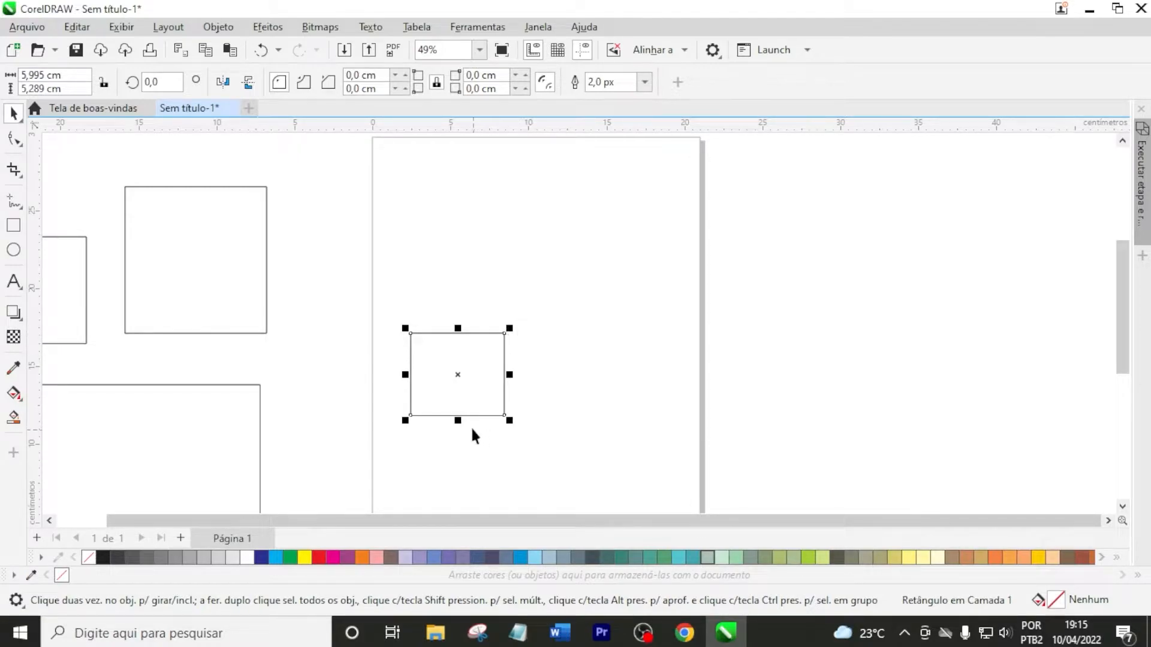
pyautogui.moveTo(510, 375); pyautogui.dragTo(620, 379)
pyautogui.moveTo(512, 328); pyautogui.dragTo(519, 263)
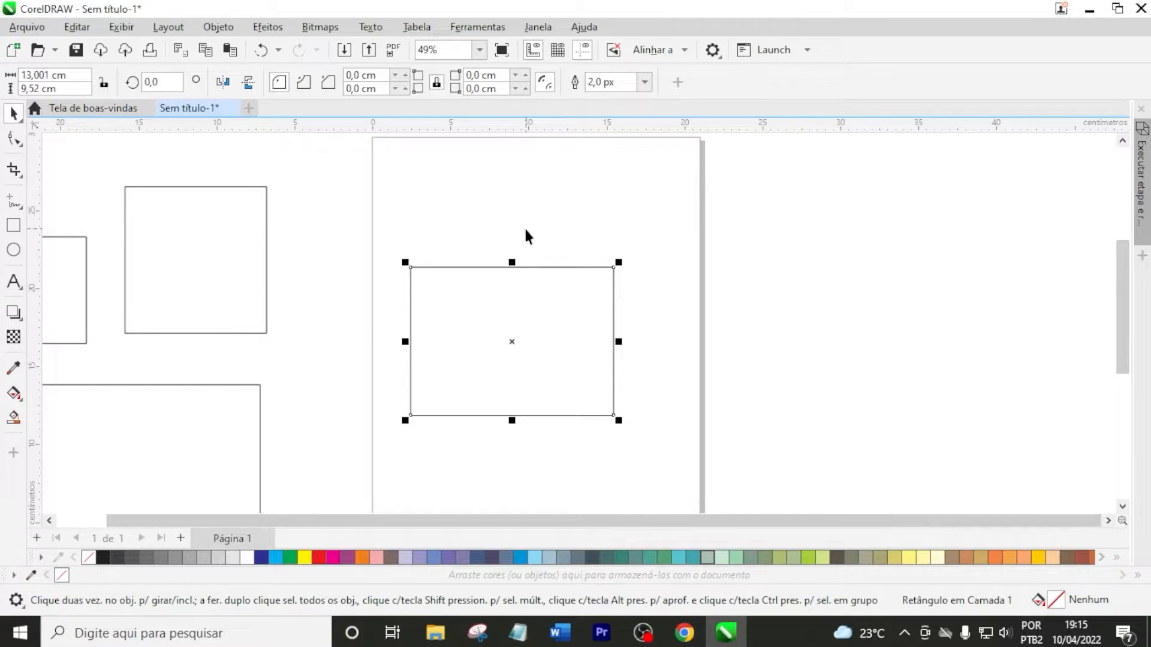
pyautogui.scroll(-3, 537, 217)
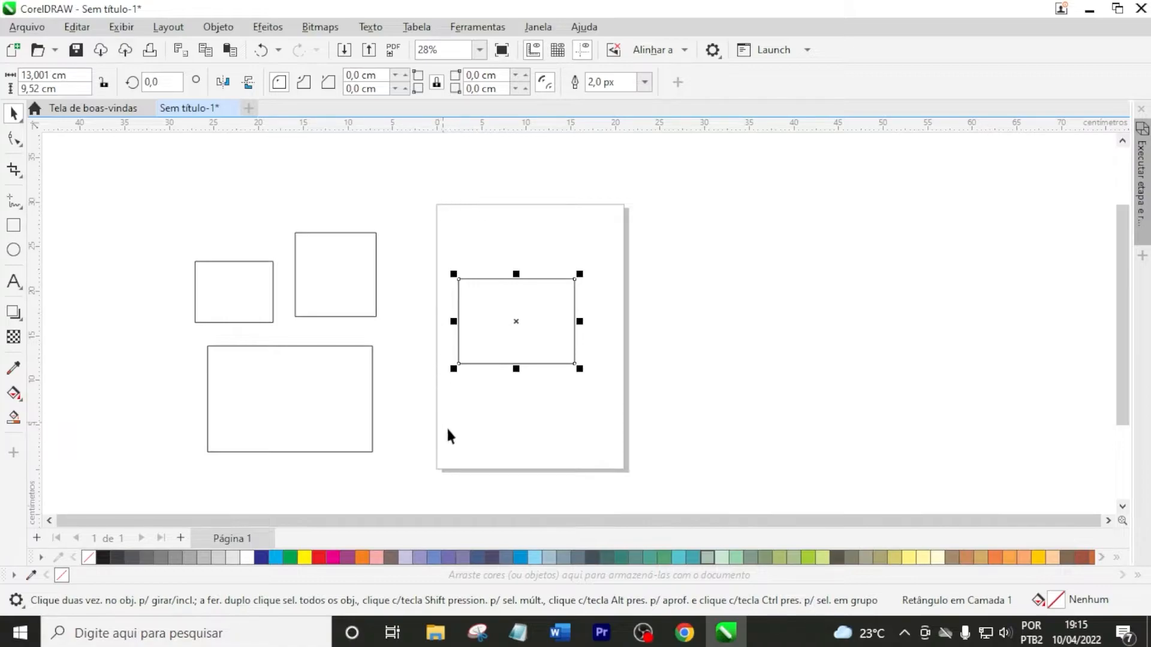
# Select each of the four rectangles in turn to examine its width and height
pyautogui.click(670, 305)
pyautogui.click(536, 322)
pyautogui.click(438, 198)
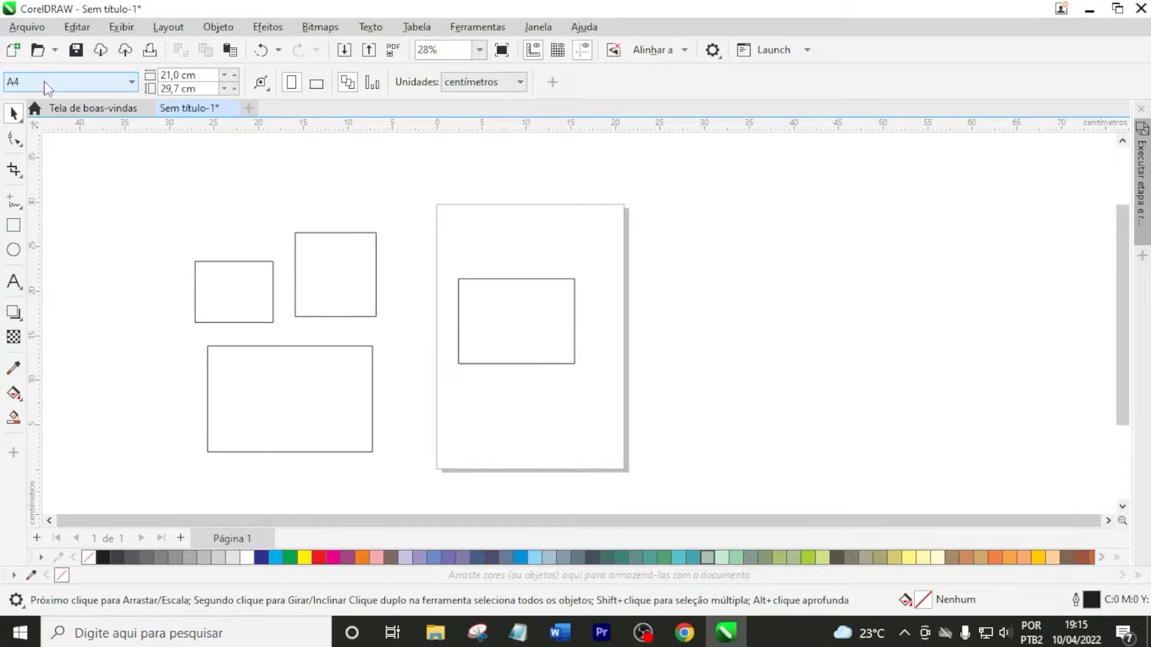
pyautogui.click(526, 321)
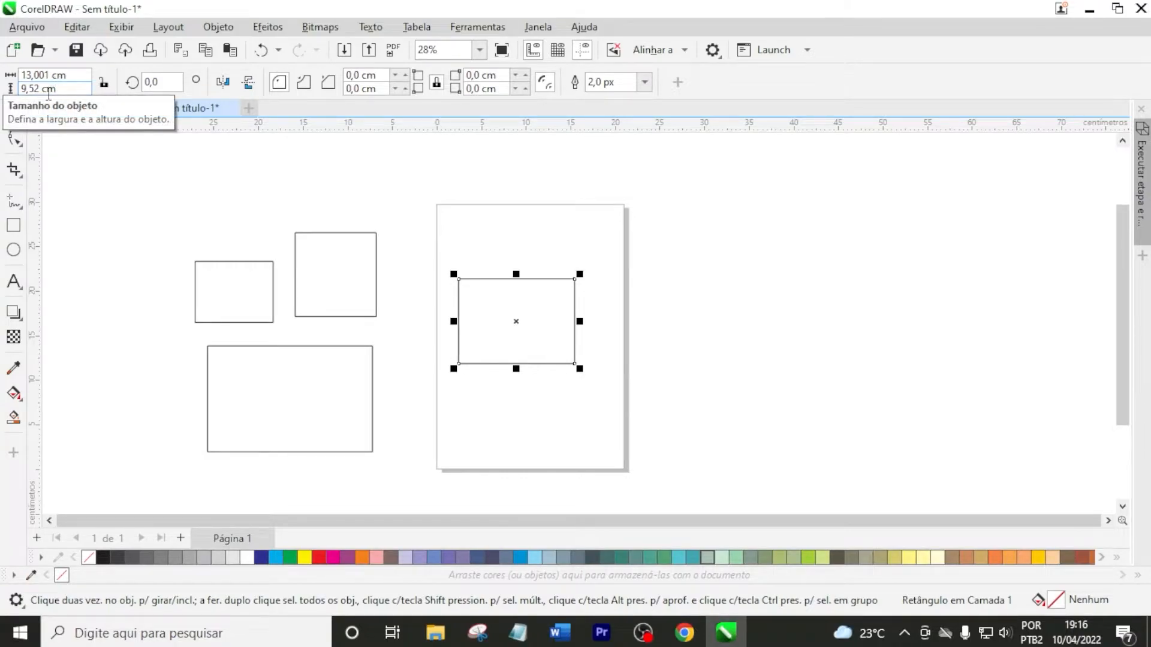
pyautogui.click(458, 251)
pyautogui.click(318, 268)
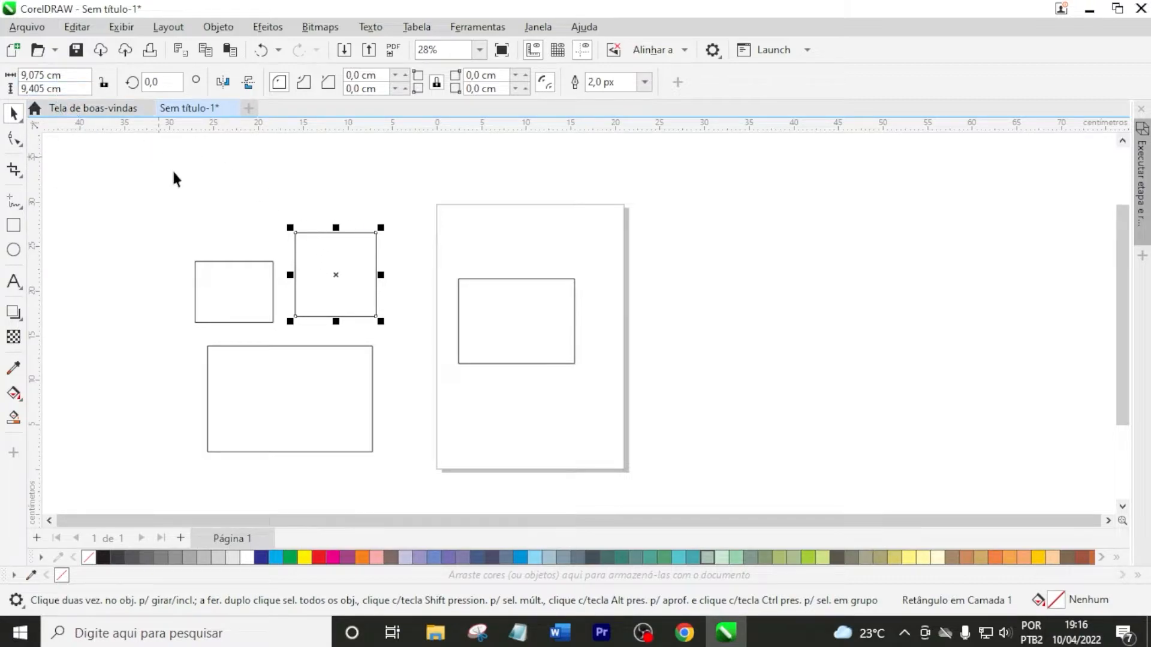
pyautogui.click(242, 287)
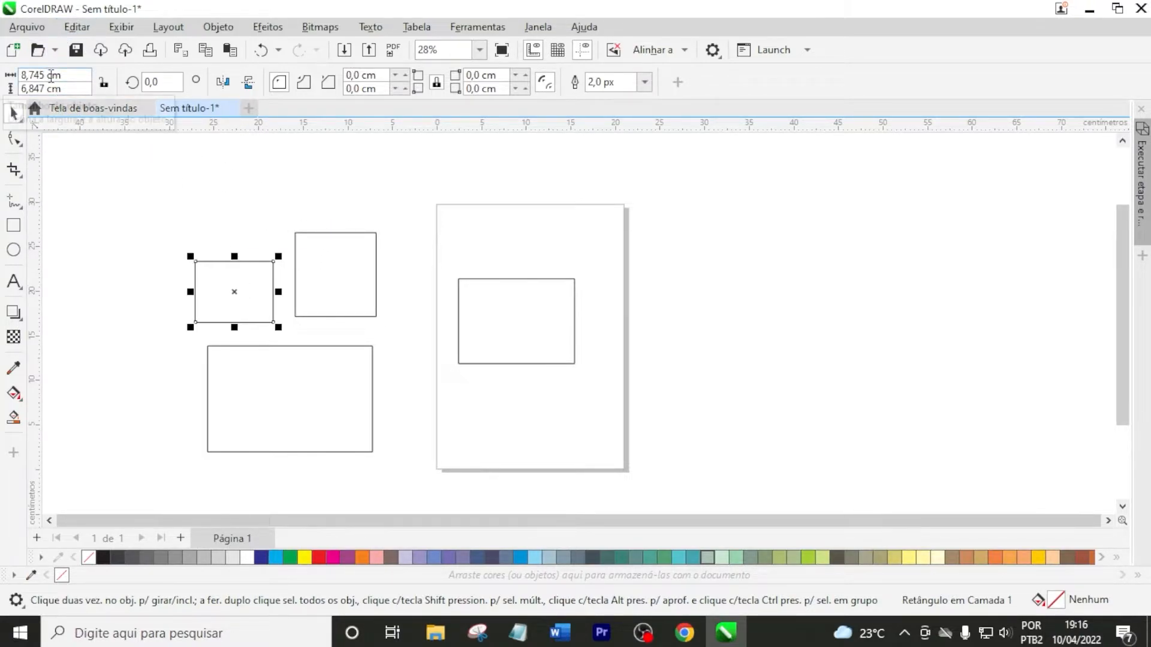
pyautogui.click(238, 386)
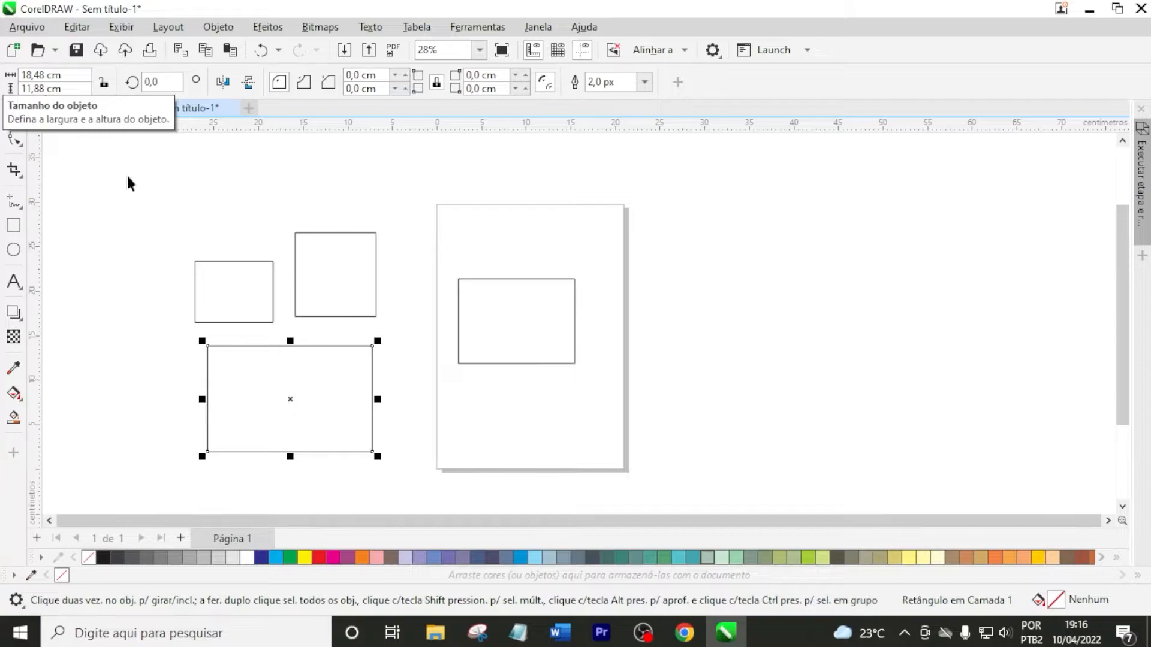
pyautogui.click(362, 200)
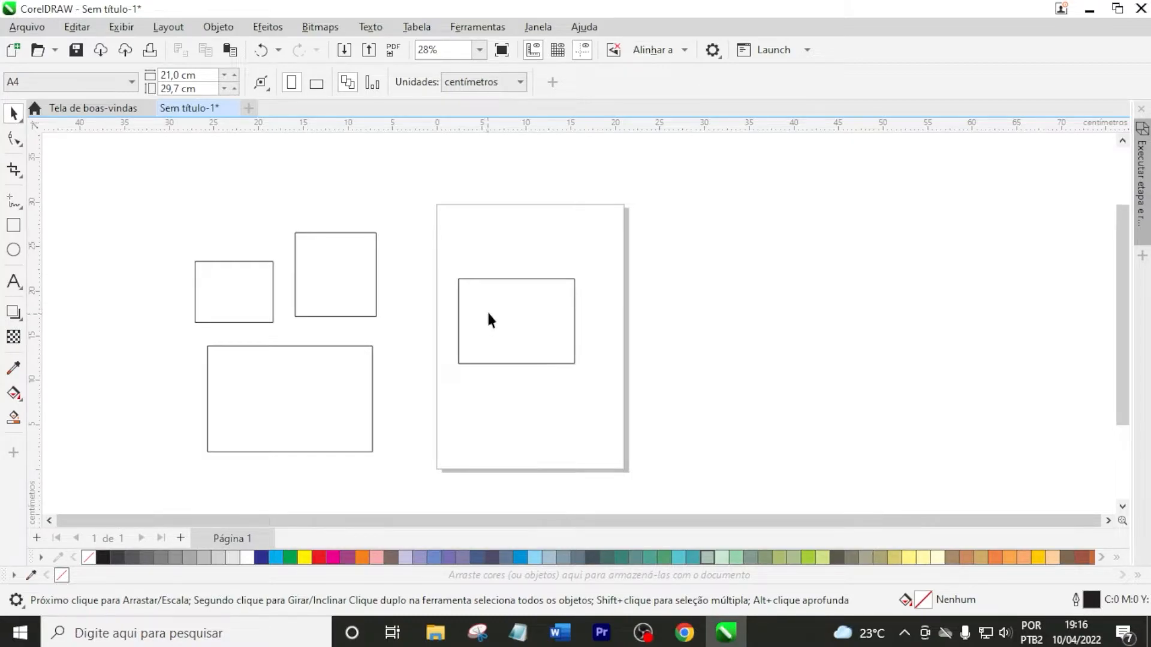
# Set the size of the rectangle on the page to exactly 15 cm wide and 8 cm high
pyautogui.click(478, 296)
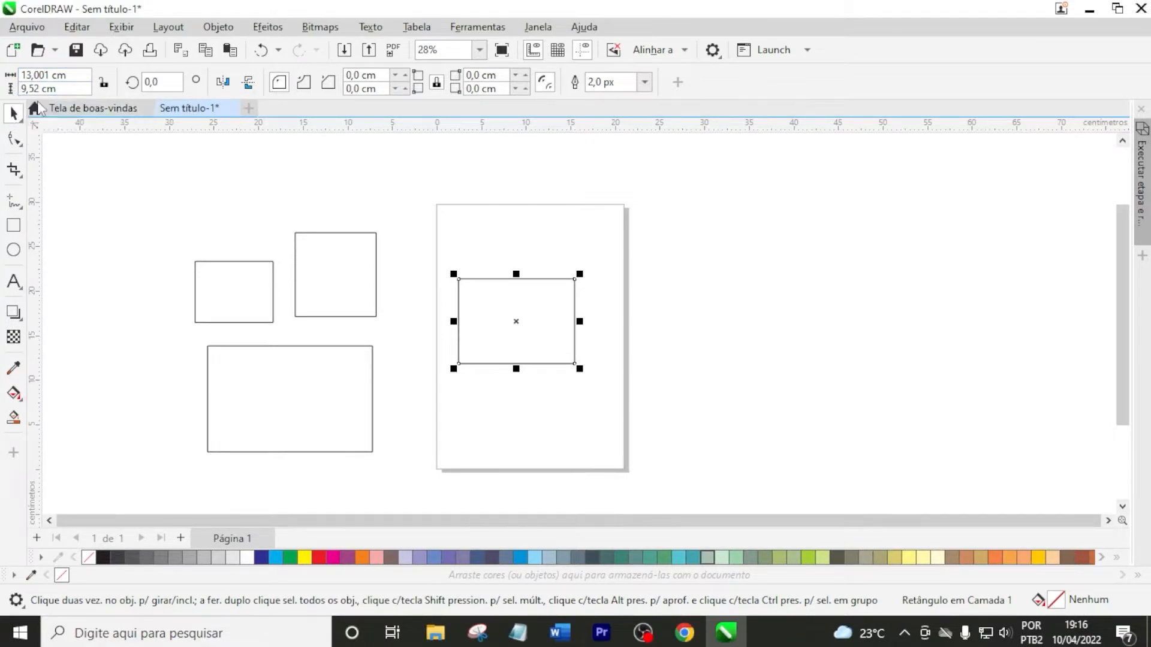
pyautogui.click(527, 237)
pyautogui.click(523, 307)
pyautogui.click(531, 239)
pyautogui.click(516, 318)
pyautogui.moveTo(70, 75); pyautogui.dragTo(3, 74)
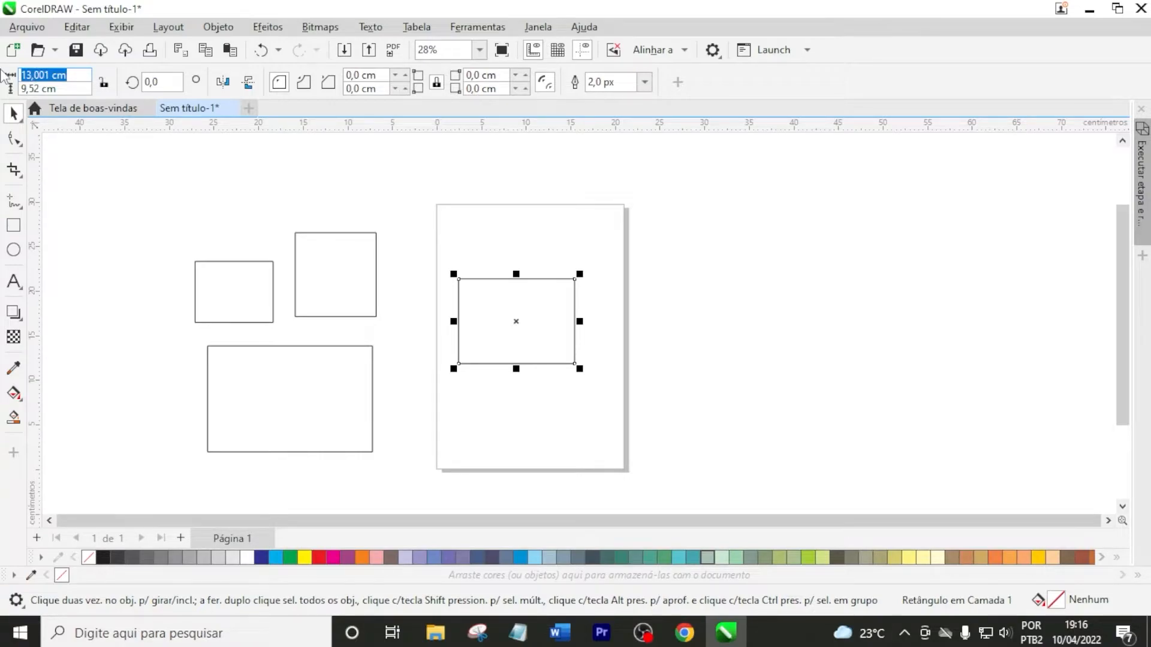
pyautogui.write('15')
pyautogui.press('Tab')
pyautogui.write('8')
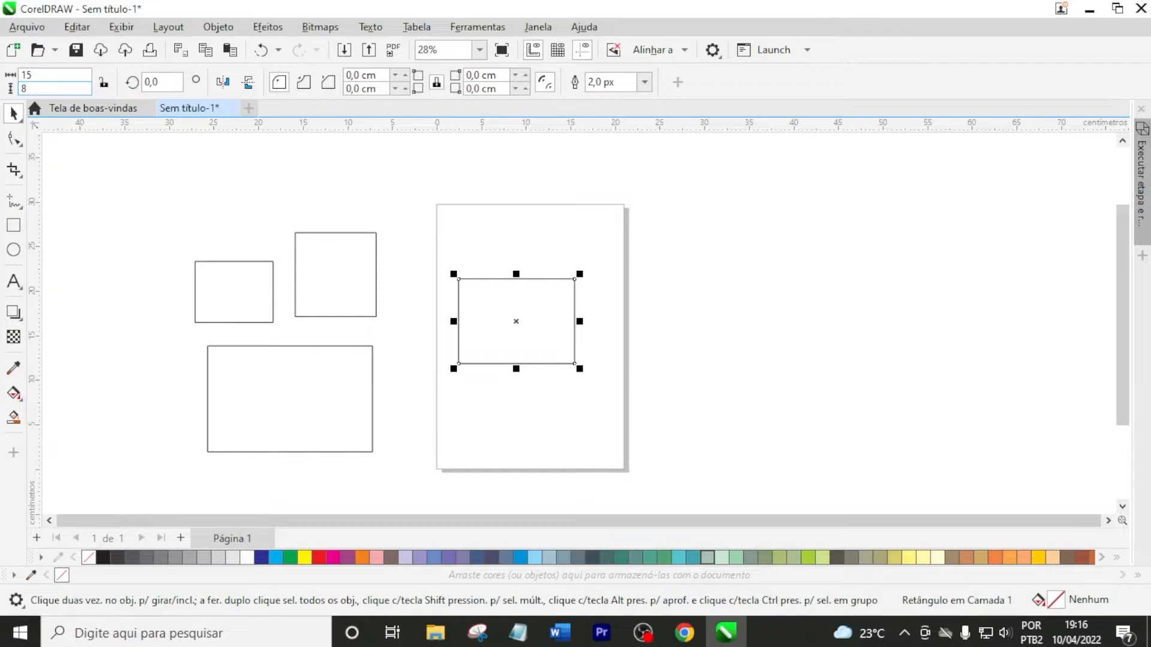
pyautogui.press('Return')
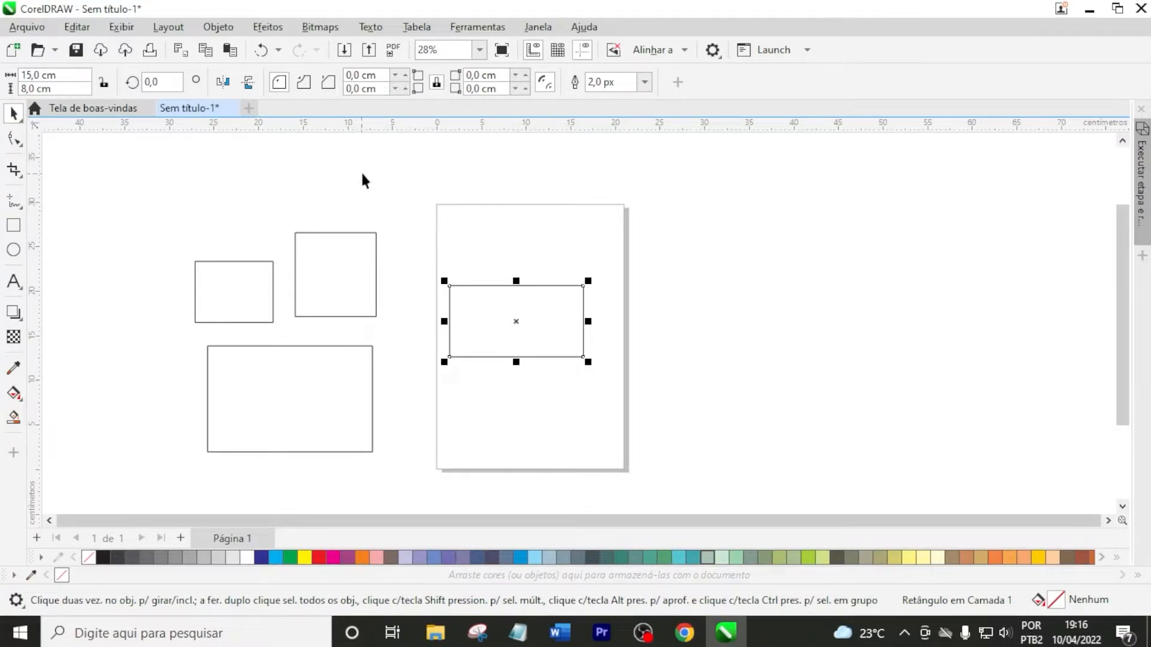
# Set the rectangle's width to 17 cm with the proportion lock off, independently of its height
pyautogui.click(104, 83)
pyautogui.doubleClick(57, 75)
pyautogui.write('17')
pyautogui.press('Return')
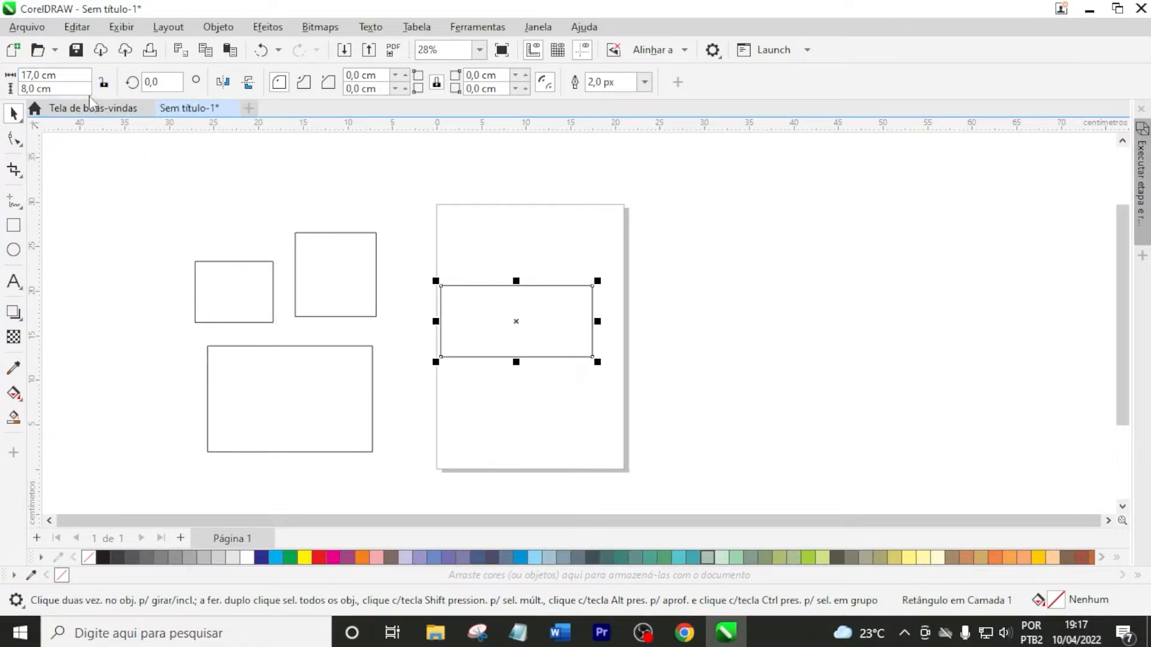
# Lock the rectangle's proportions, set its width to 20 cm, and deselect it
pyautogui.click(104, 83)
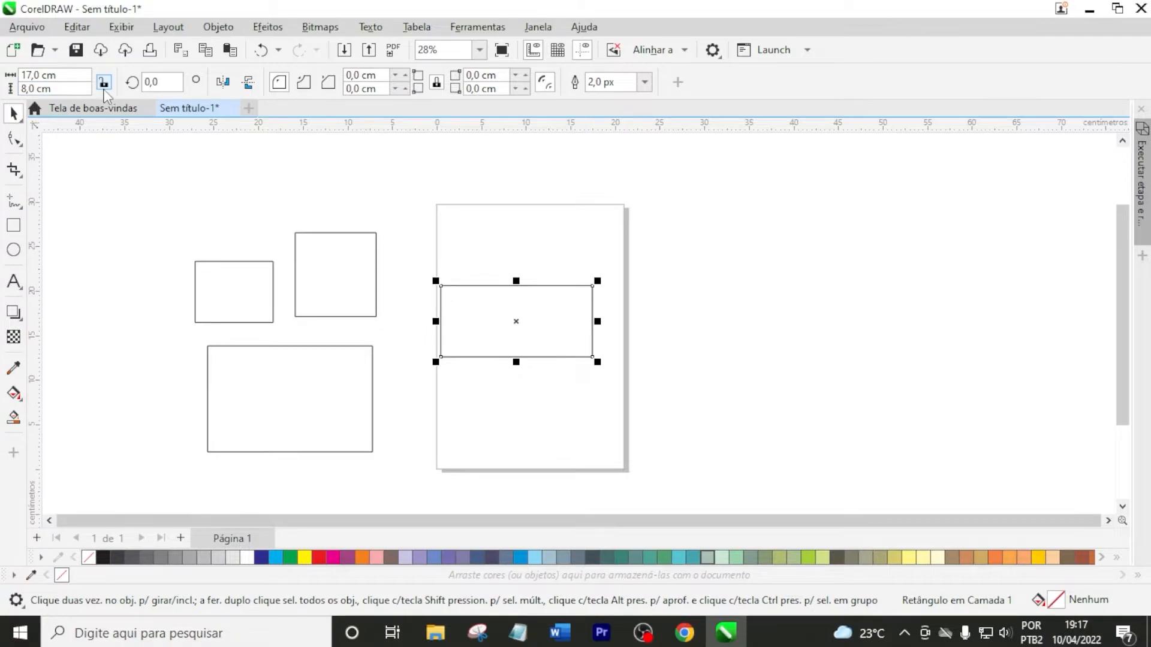
pyautogui.click(63, 77)
pyautogui.write('20')
pyautogui.press('Return')
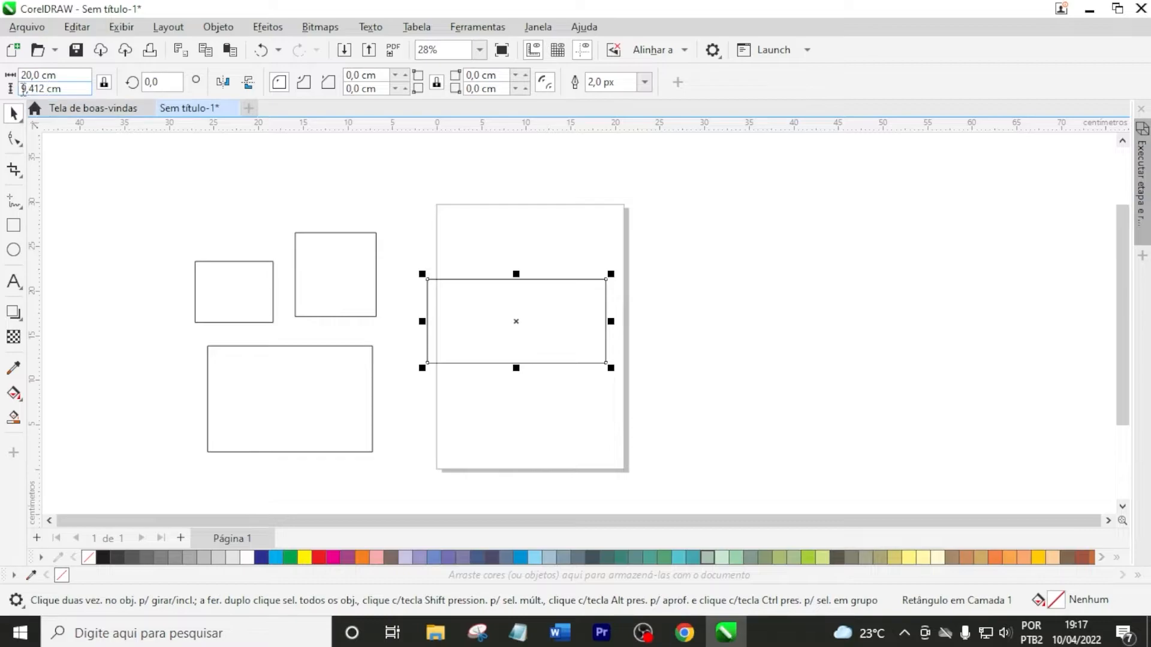
pyautogui.click(661, 259)
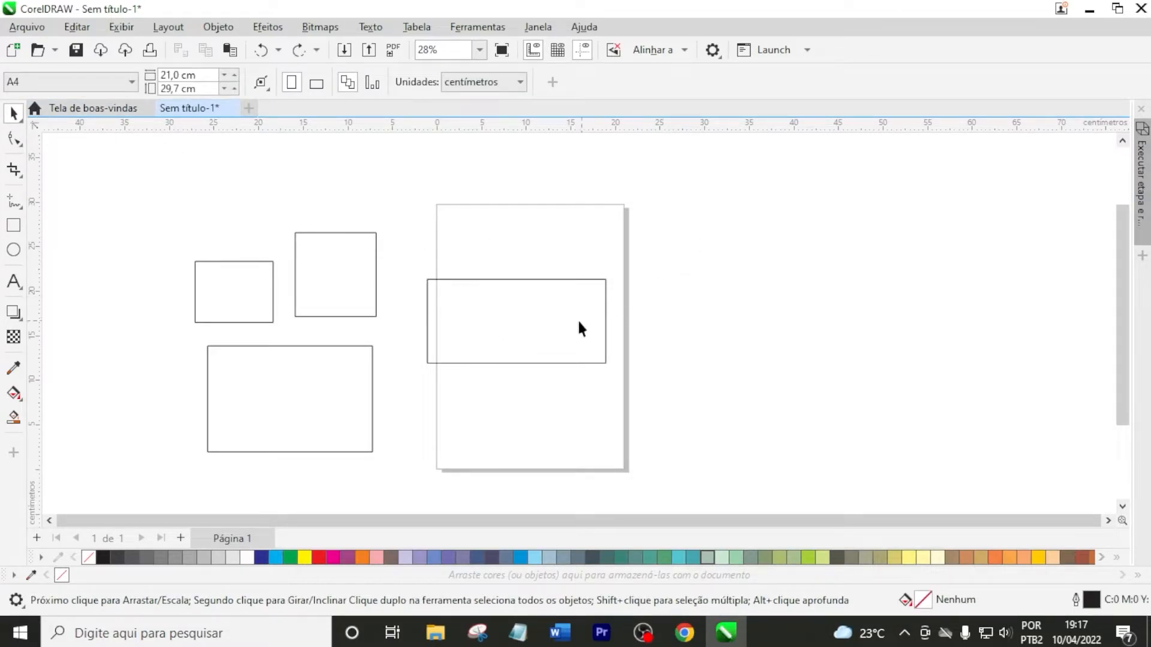
# Stretch the page's rectangle by its sides to about 27.6 × 16.3 cm and scale it proportionally to about 34.1 × 20.1 cm
pyautogui.click(533, 276)
pyautogui.moveTo(516, 274); pyautogui.dragTo(514, 213)
pyautogui.moveTo(610, 290); pyautogui.dragTo(709, 291)
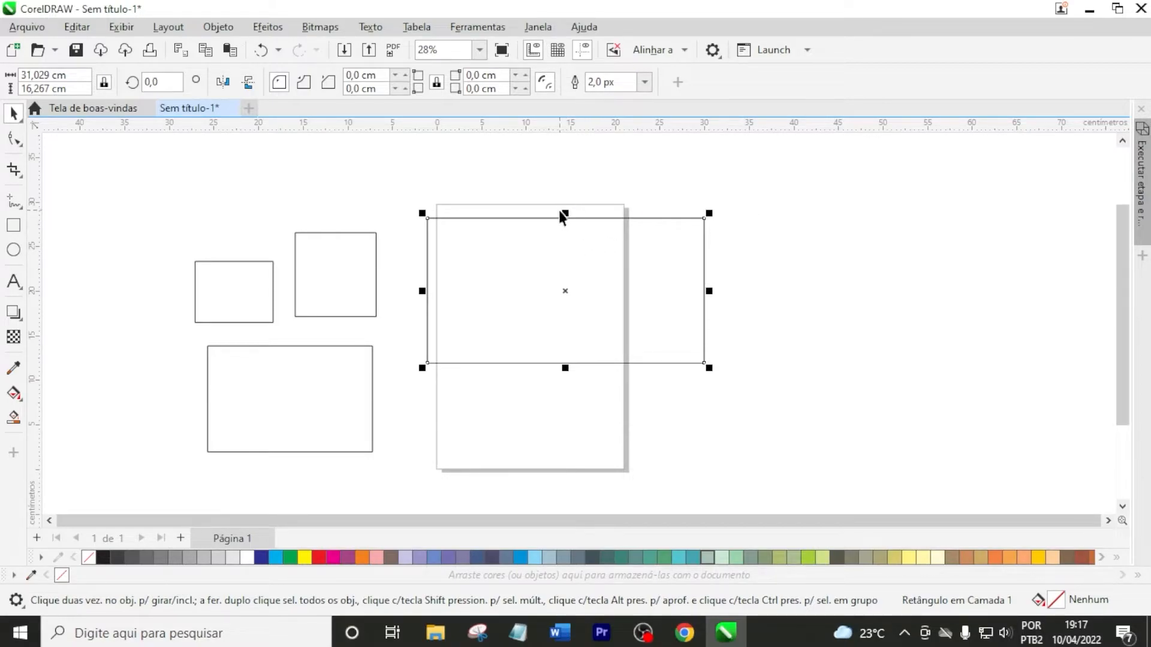
pyautogui.moveTo(709, 291); pyautogui.dragTo(521, 298)
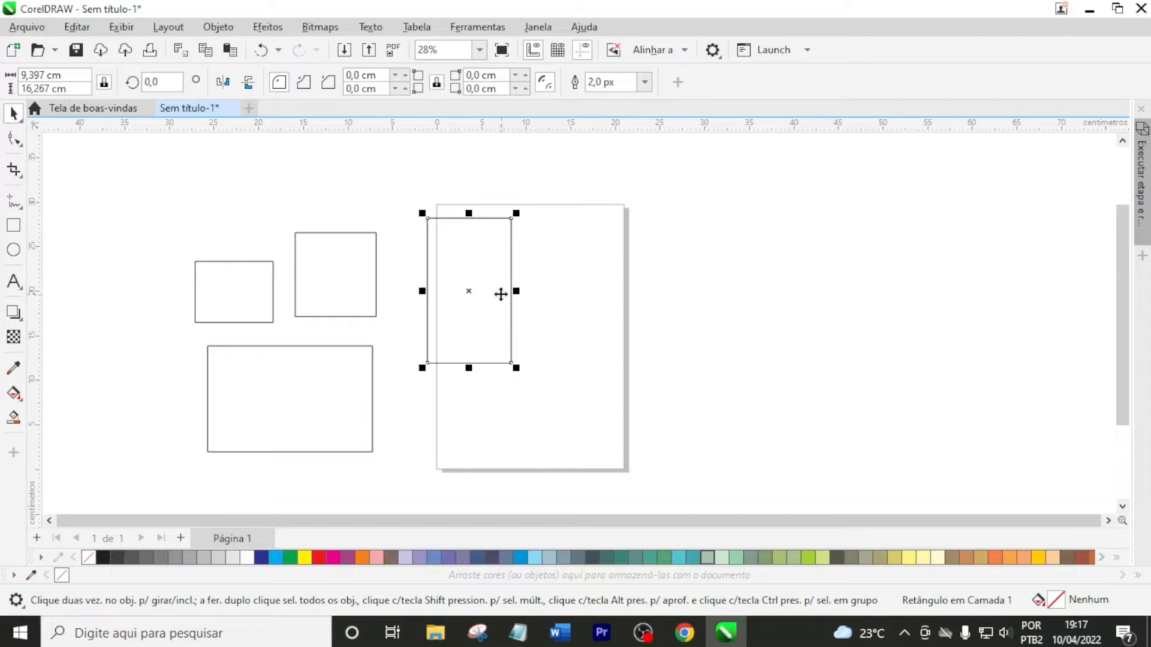
pyautogui.moveTo(517, 292); pyautogui.dragTo(675, 292)
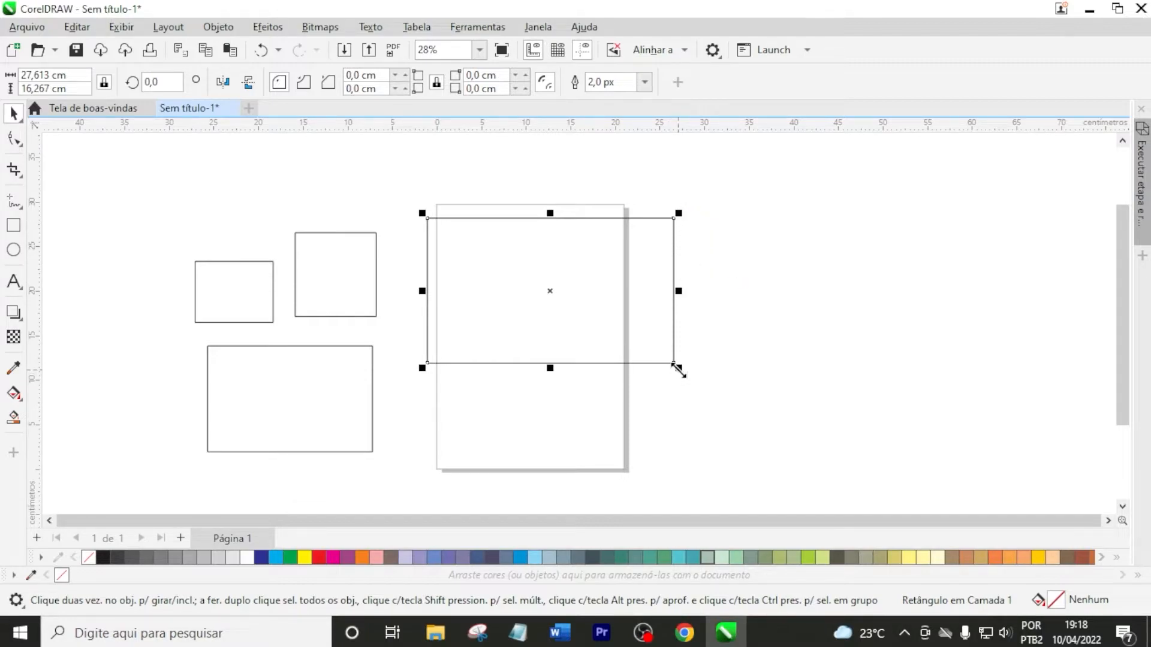
pyautogui.moveTo(678, 368); pyautogui.dragTo(737, 458)
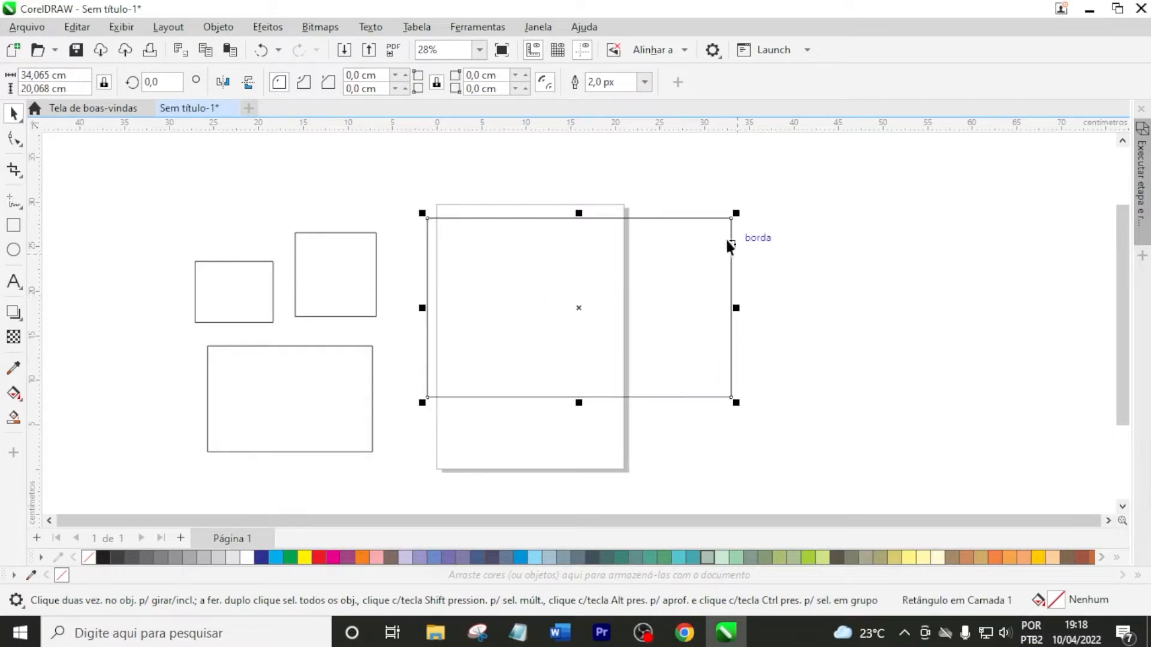
# Set the width of the large rectangle over the page to 20 cm with its proportions locked
pyautogui.click(597, 187)
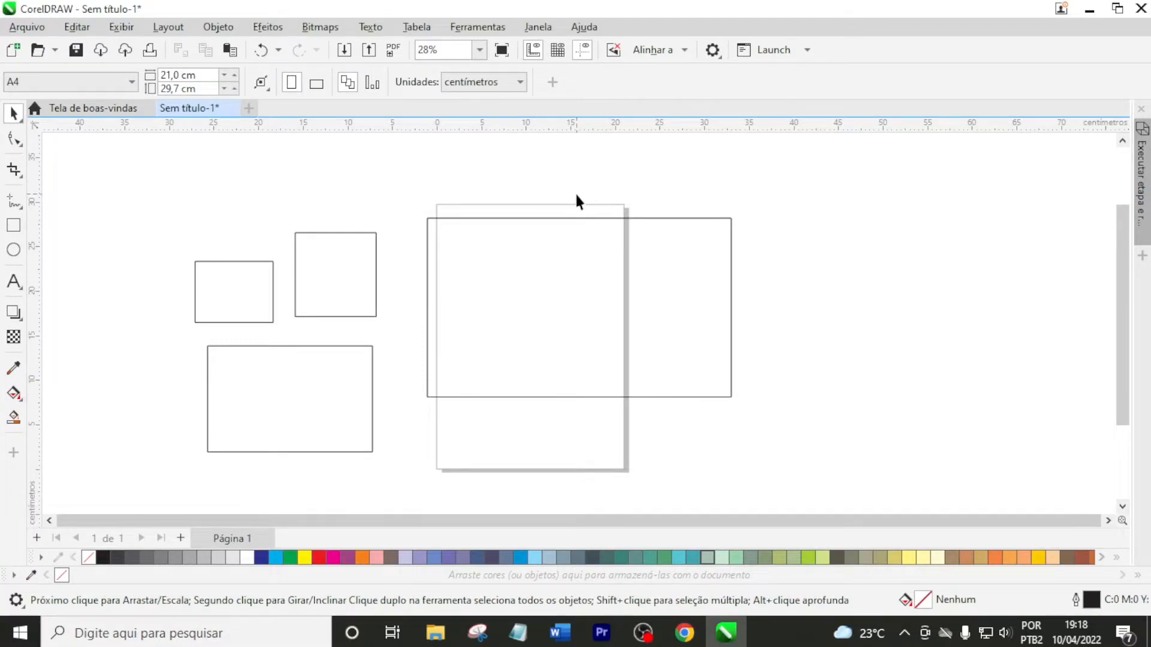
pyautogui.click(527, 257)
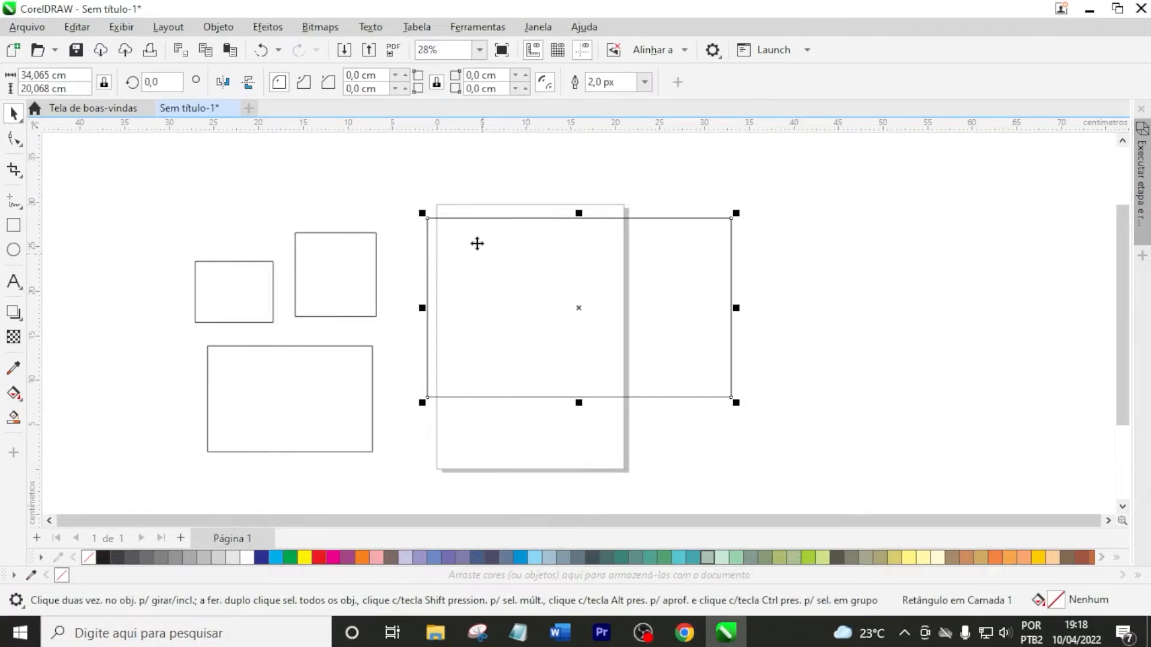
pyautogui.click(73, 78)
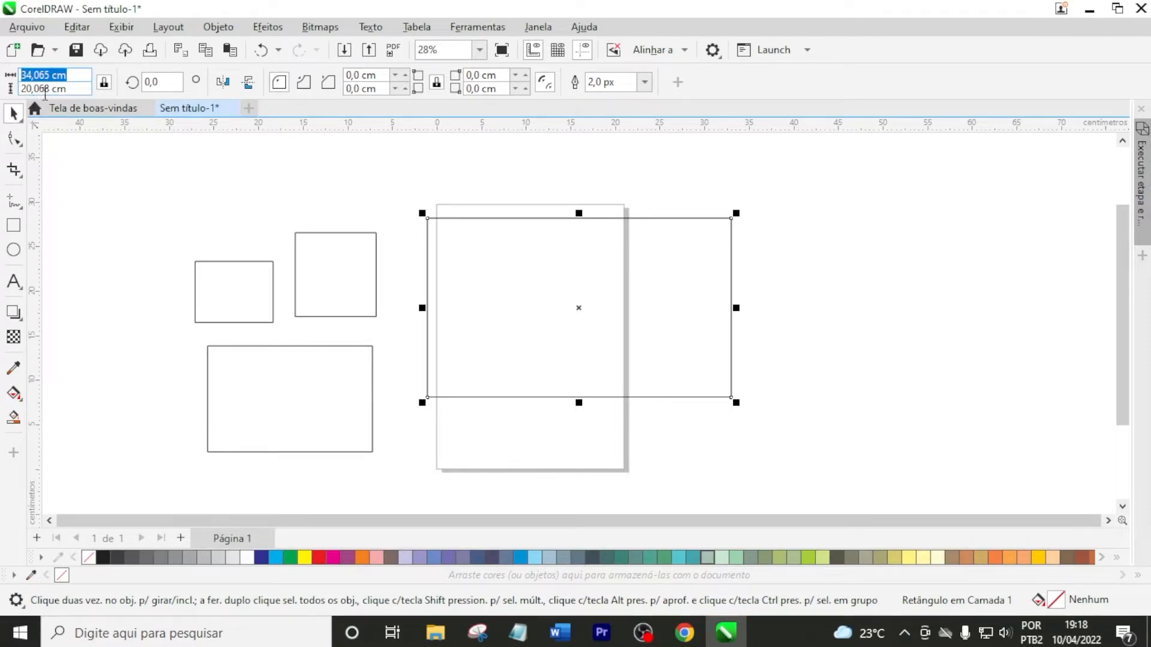
pyautogui.write('20')
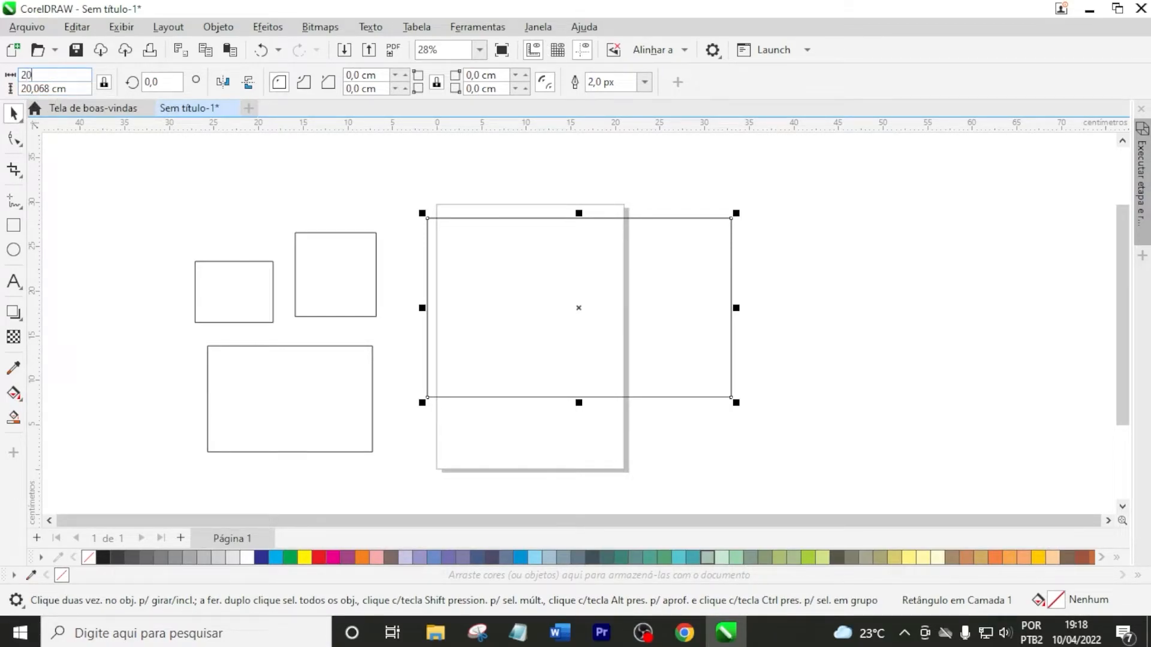
pyautogui.press('Return')
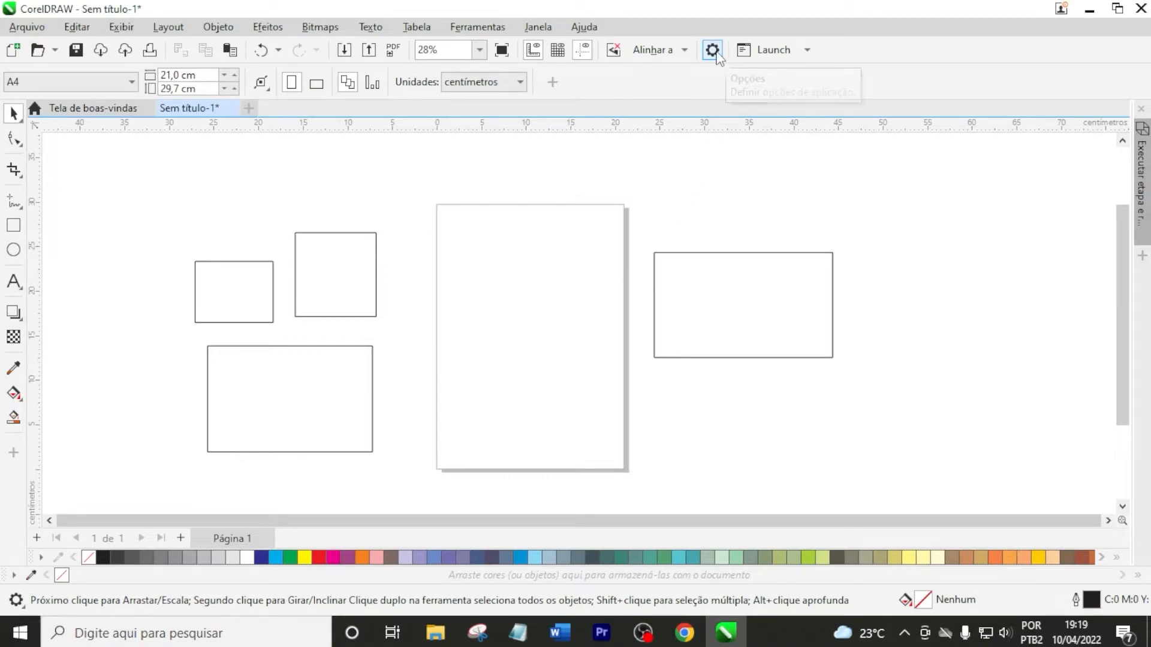
# Try the Médio interface theme in the Personalização options, and apply the Escuro theme instead
pyautogui.click(712, 51)
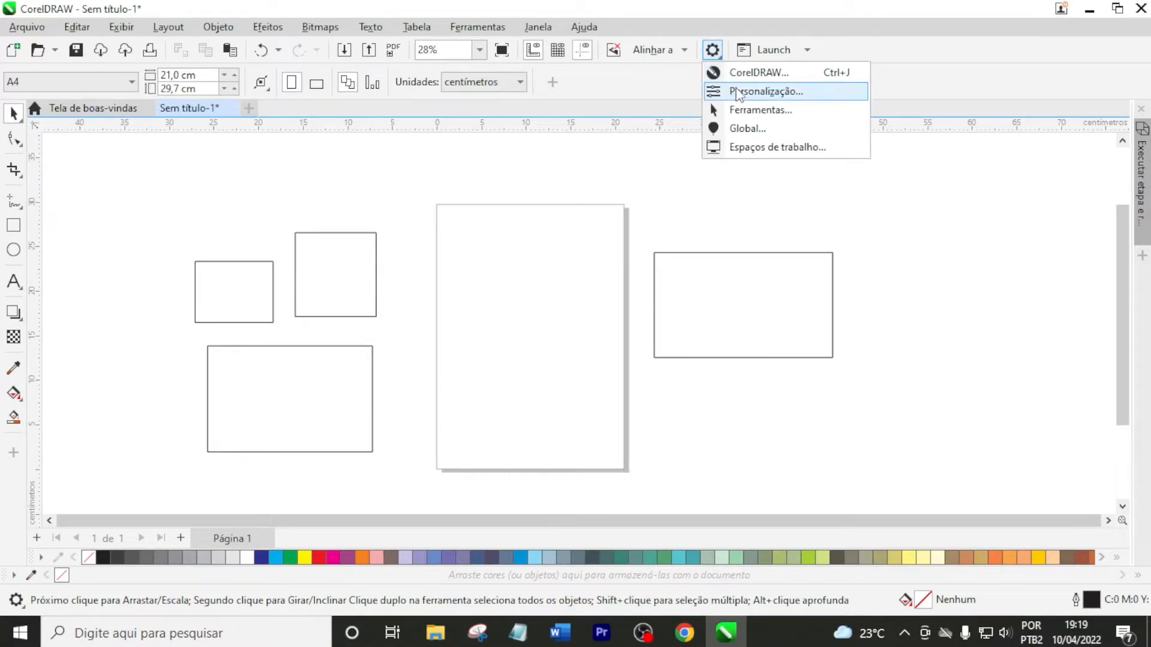
pyautogui.click(747, 95)
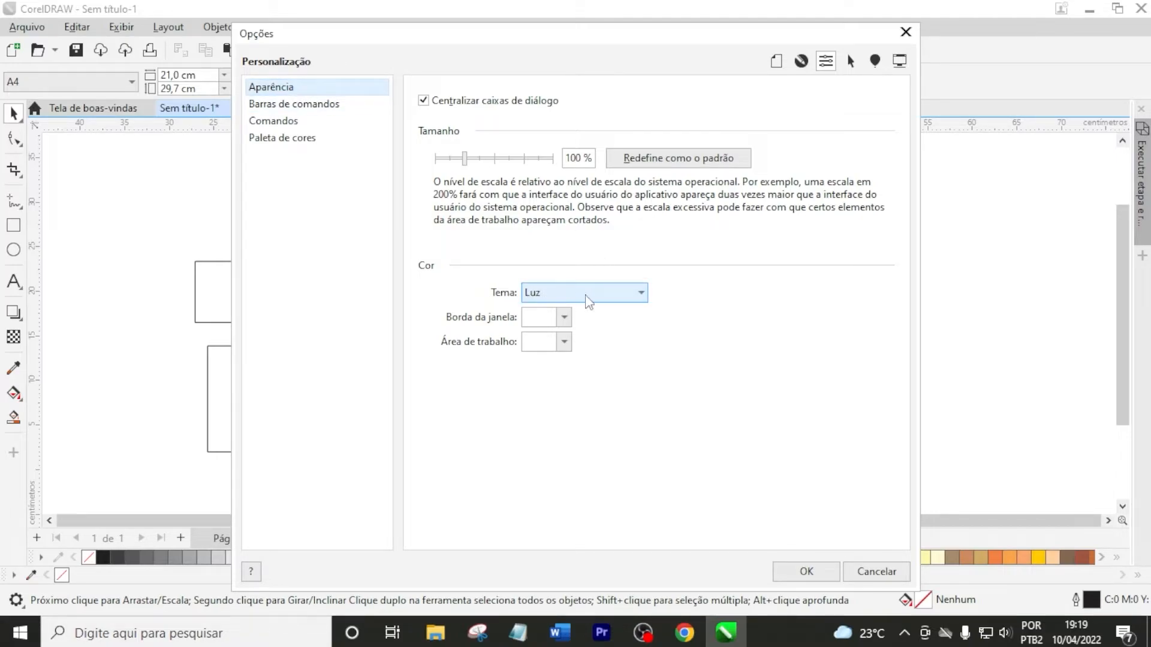
pyautogui.click(605, 297)
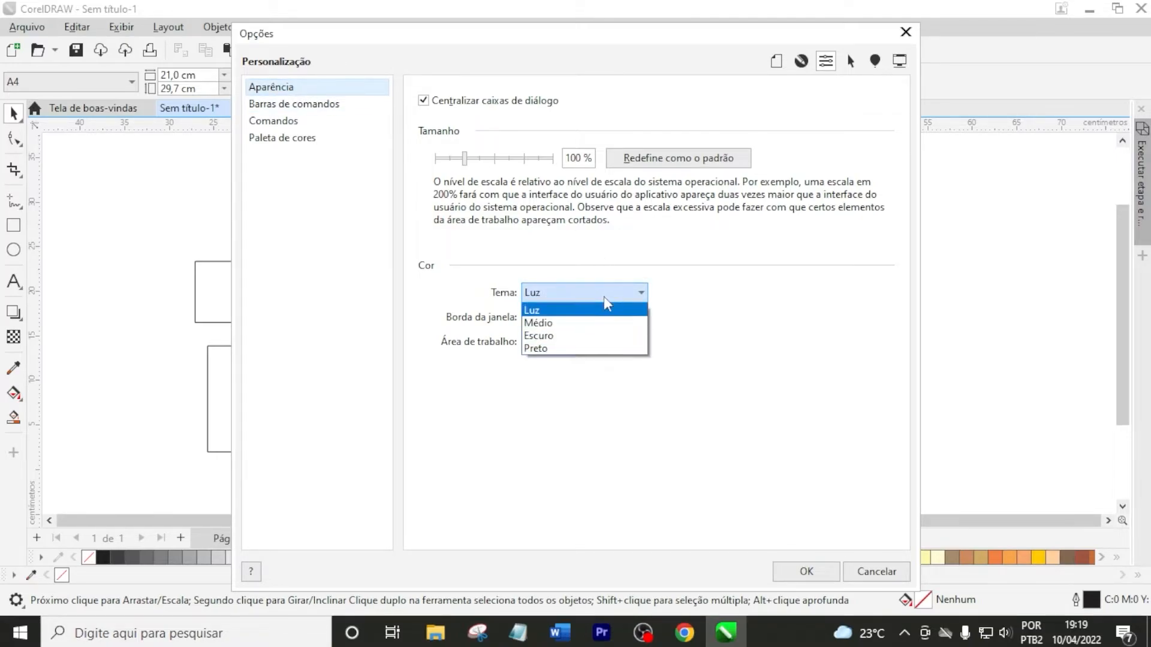
pyautogui.click(567, 330)
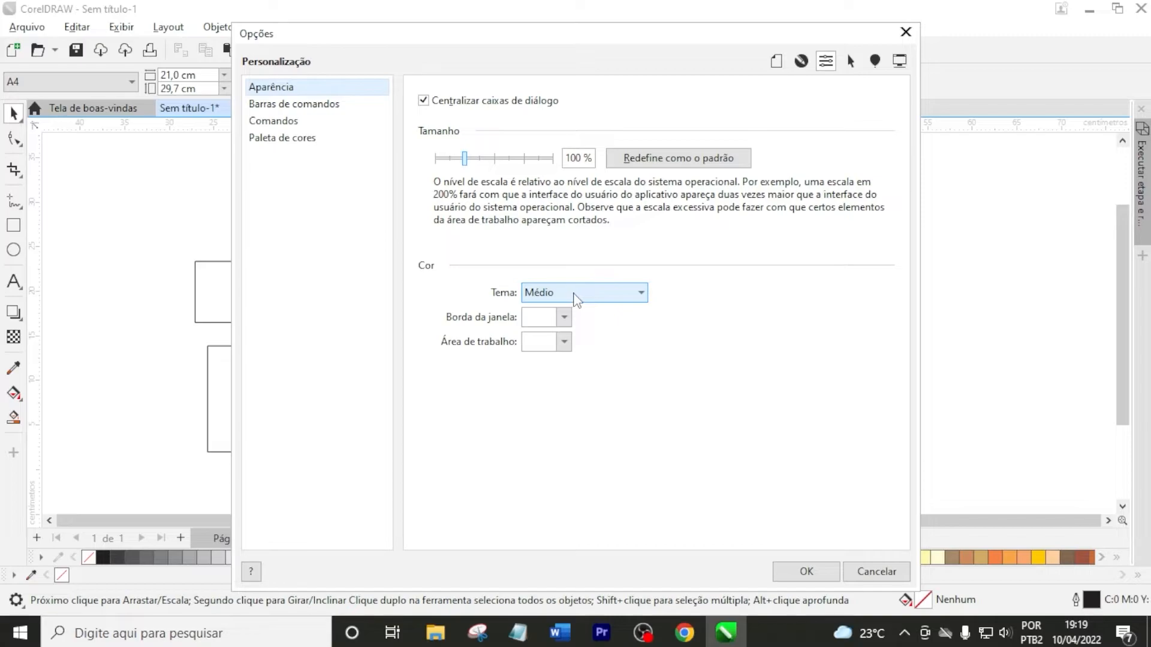
pyautogui.click(587, 298)
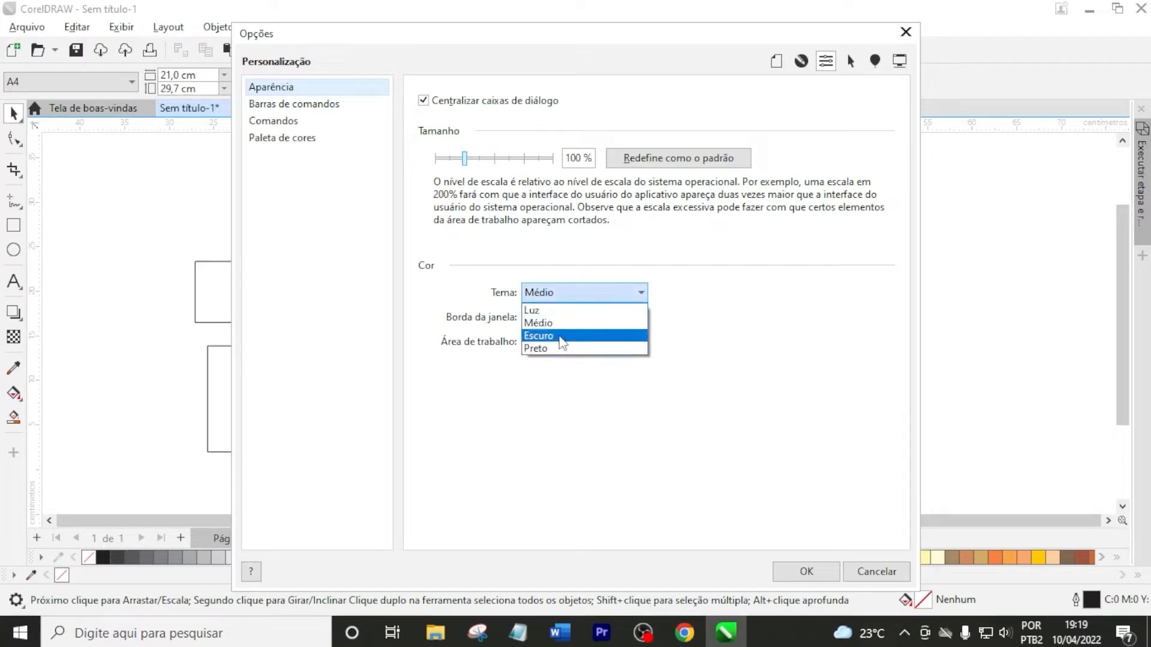
pyautogui.click(558, 333)
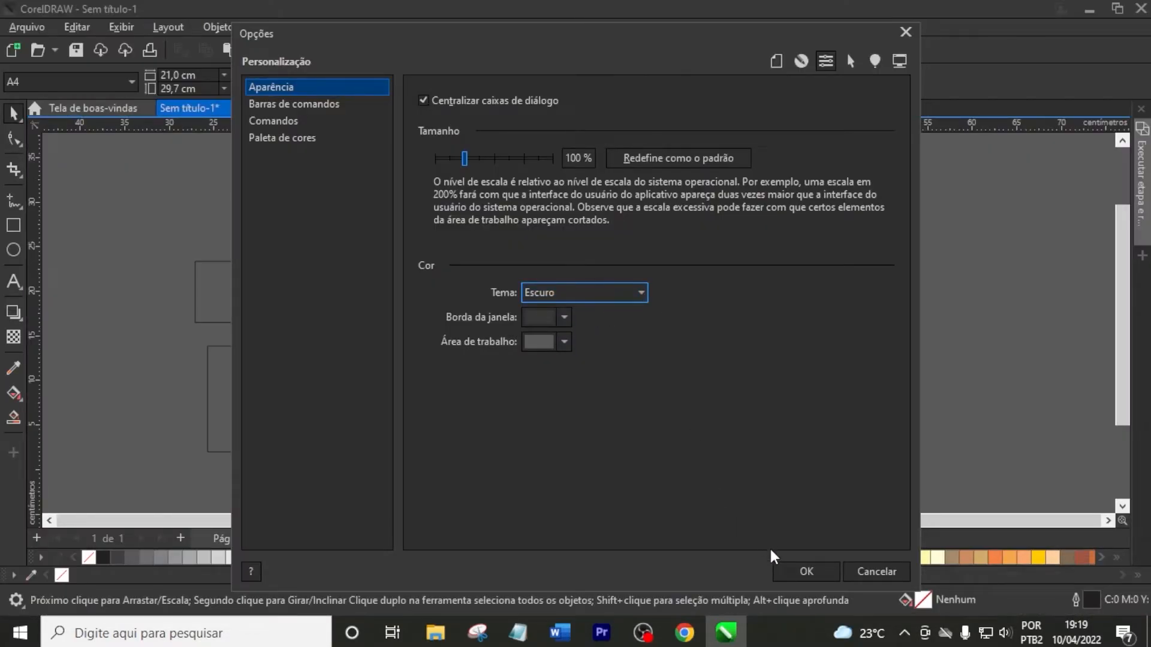
pyautogui.click(804, 572)
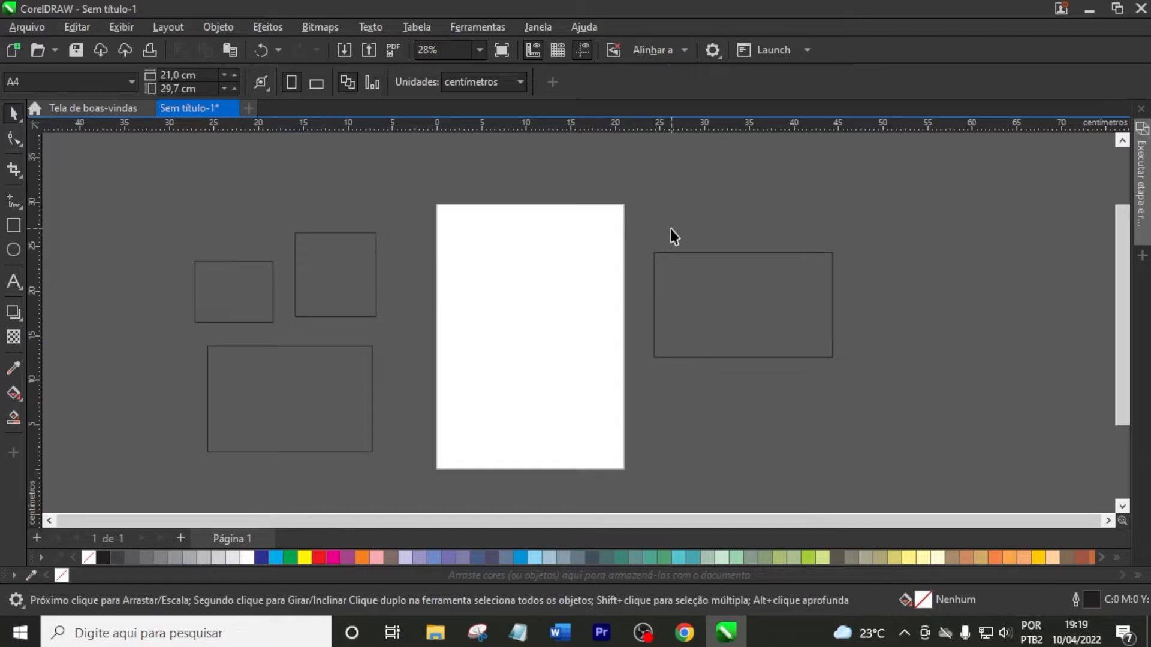
# Move the 20 cm rectangle over the page and back to the empty area beside it, and scale it proportionally to 10 cm wide
pyautogui.click(689, 254)
pyautogui.scroll(-2, 665, 264)
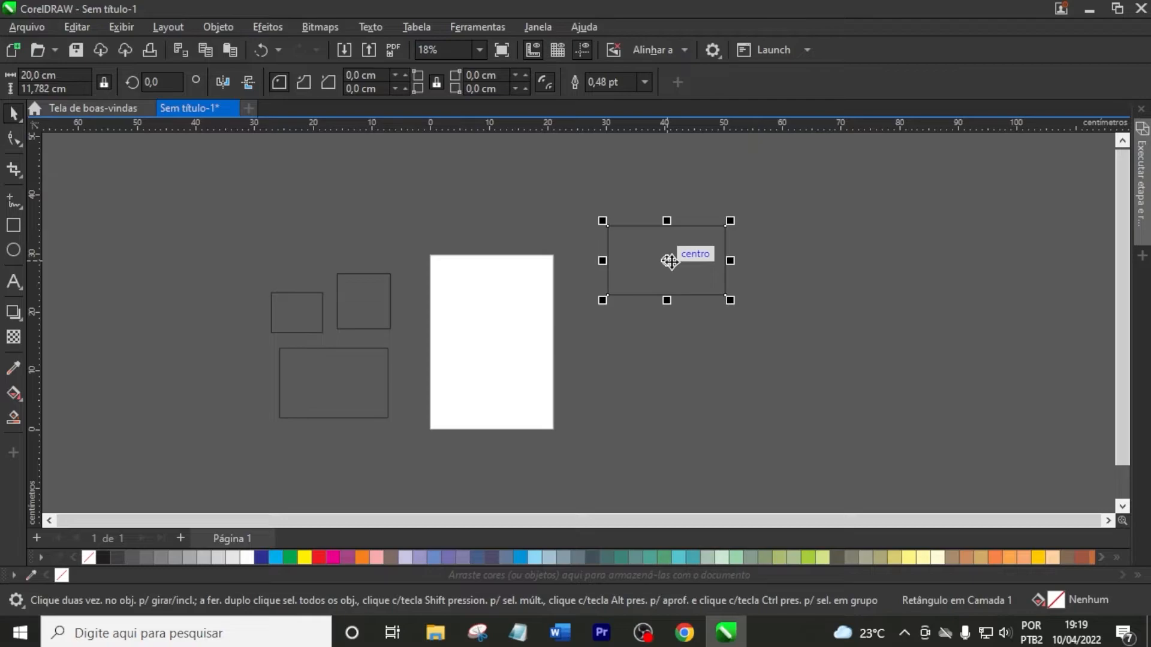
pyautogui.moveTo(663, 264); pyautogui.dragTo(495, 330)
pyautogui.moveTo(555, 293); pyautogui.dragTo(682, 309)
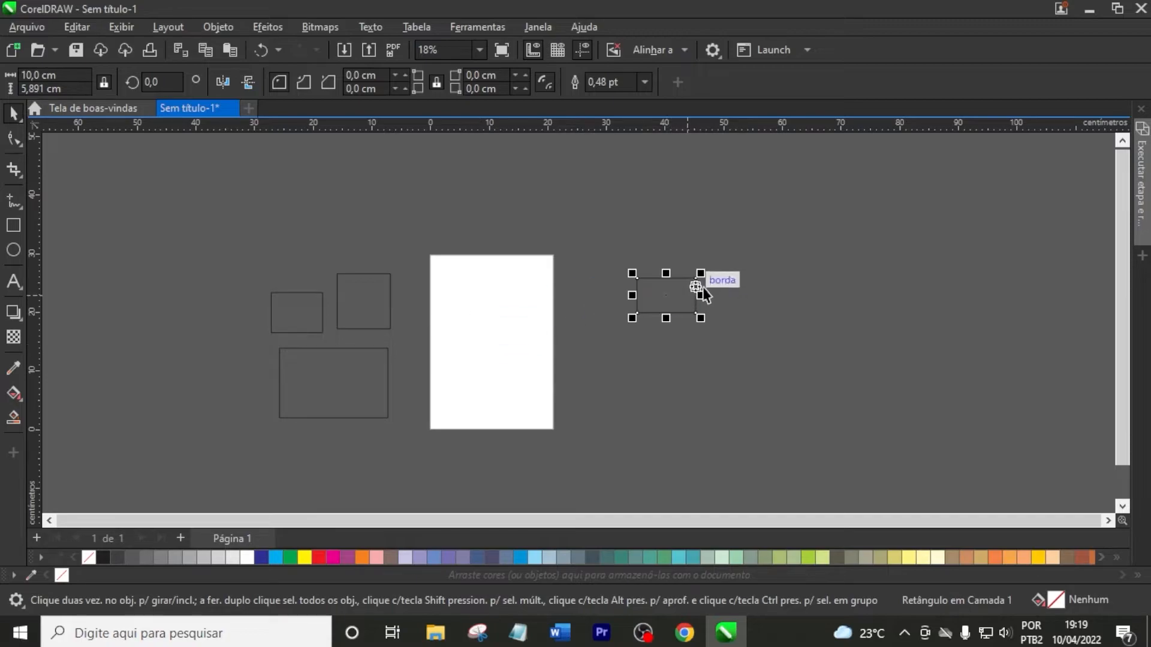
pyautogui.scroll(3, 699, 287)
pyautogui.click(690, 293)
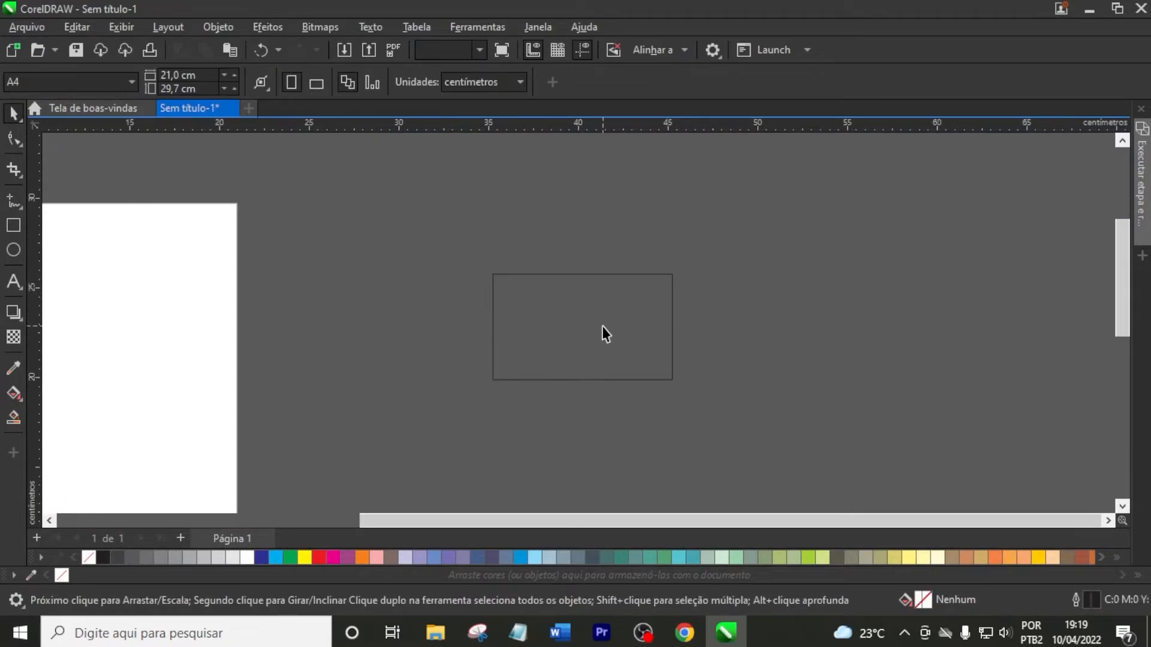
pyautogui.click(601, 326)
pyautogui.scroll(-1, 661, 271)
pyautogui.click(717, 240)
pyautogui.scroll(-1, 657, 283)
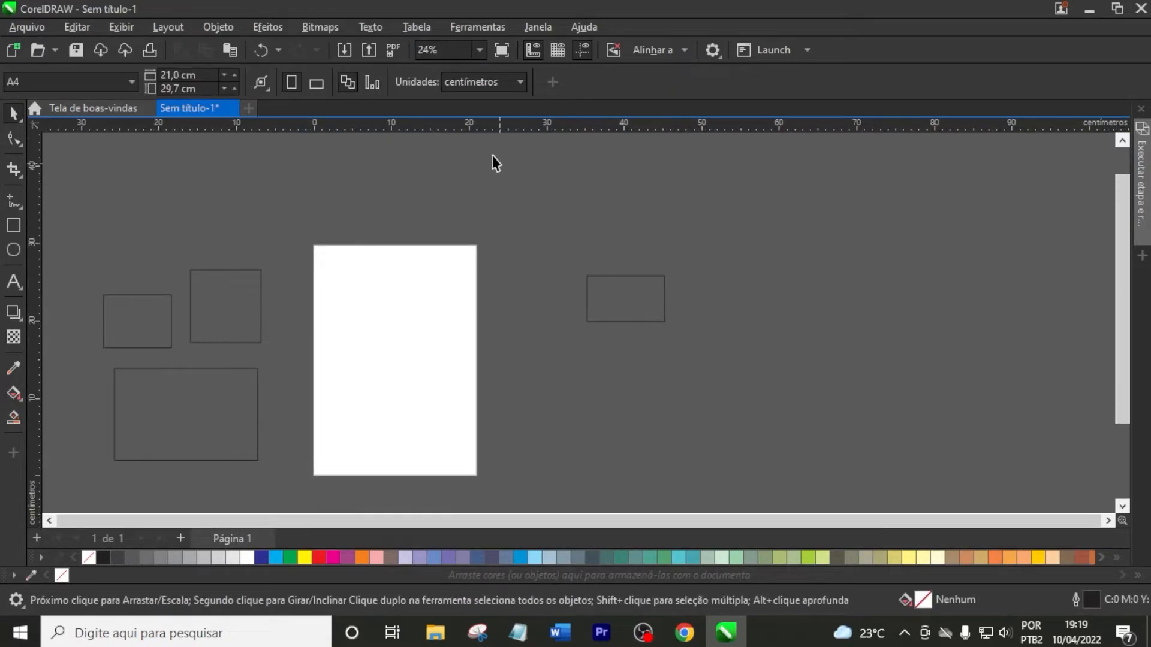
# Set the interface theme to Preto in the Personalização appearance options
pyautogui.click(705, 52)
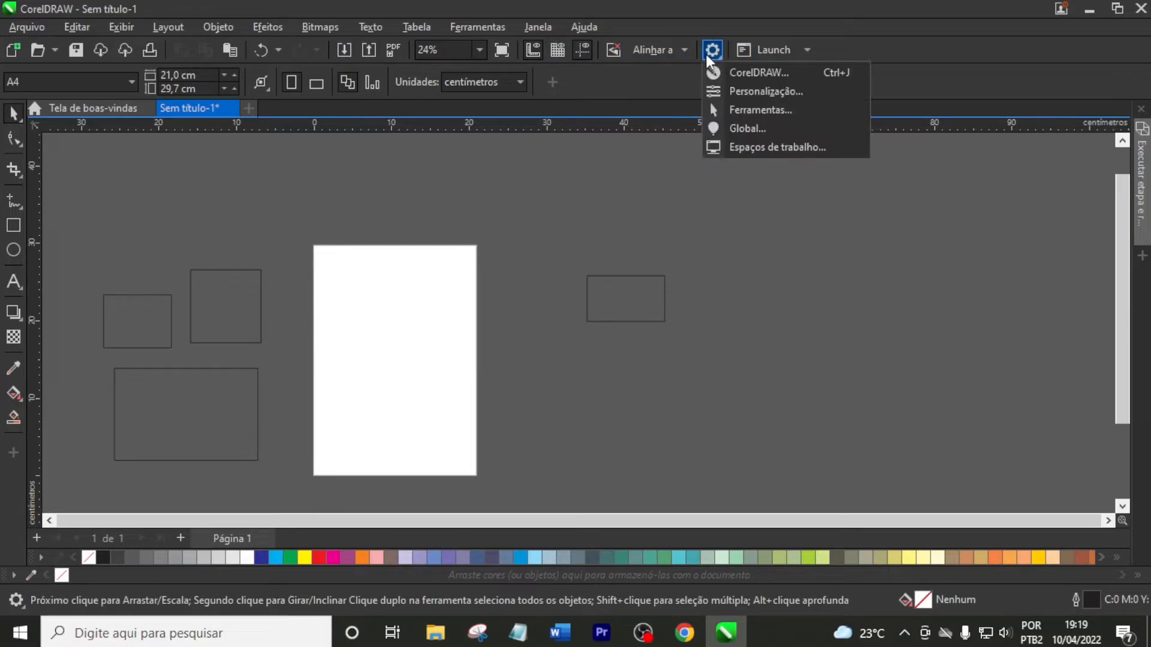
pyautogui.click(746, 91)
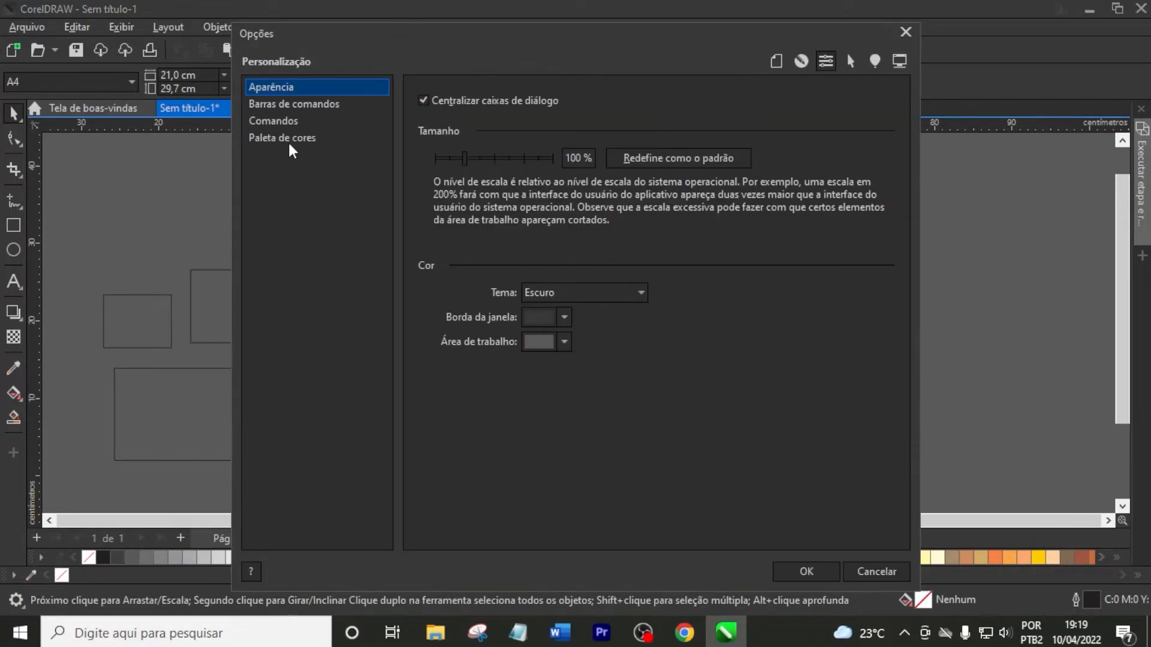
pyautogui.click(601, 294)
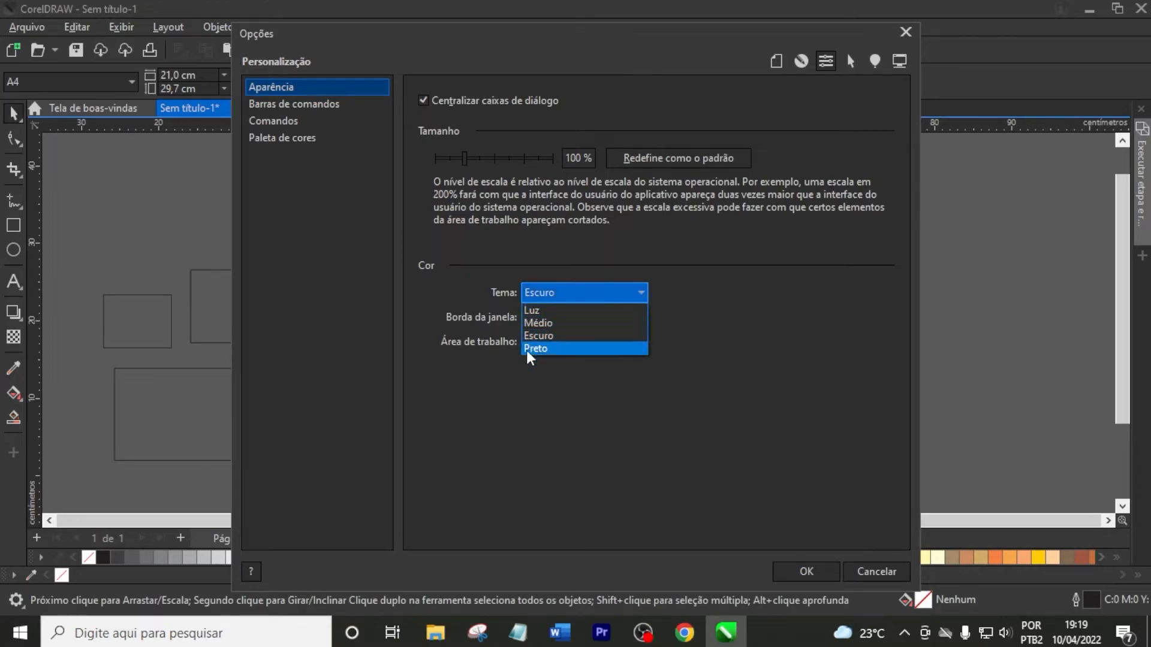
pyautogui.click(539, 354)
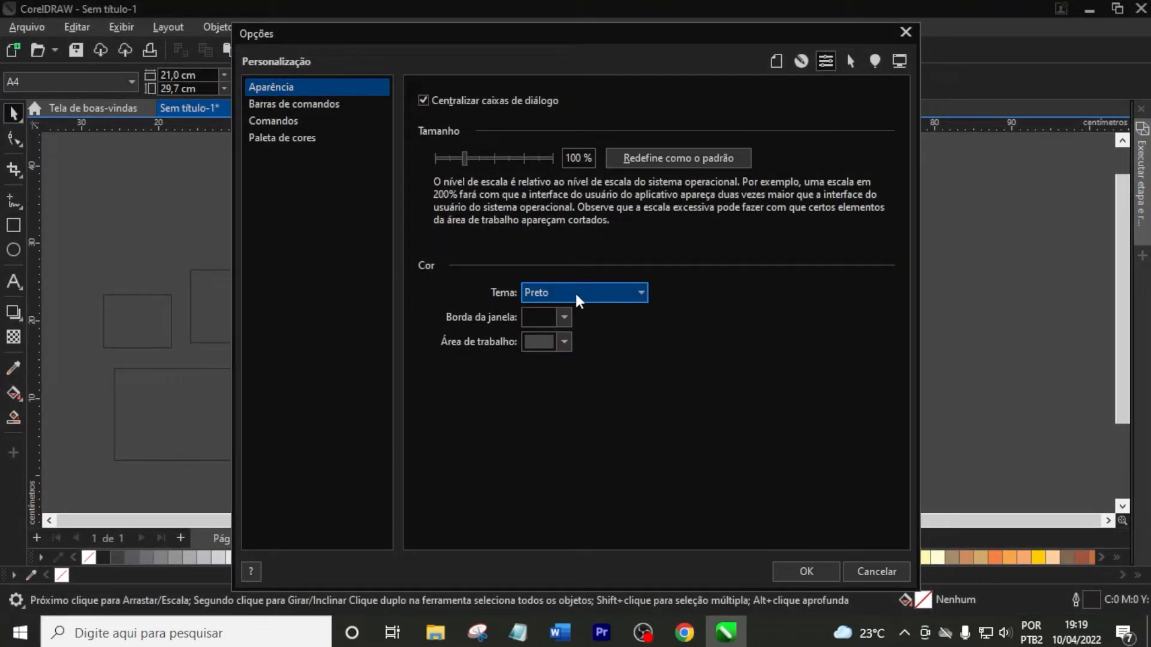
pyautogui.click(596, 299)
pyautogui.click(599, 346)
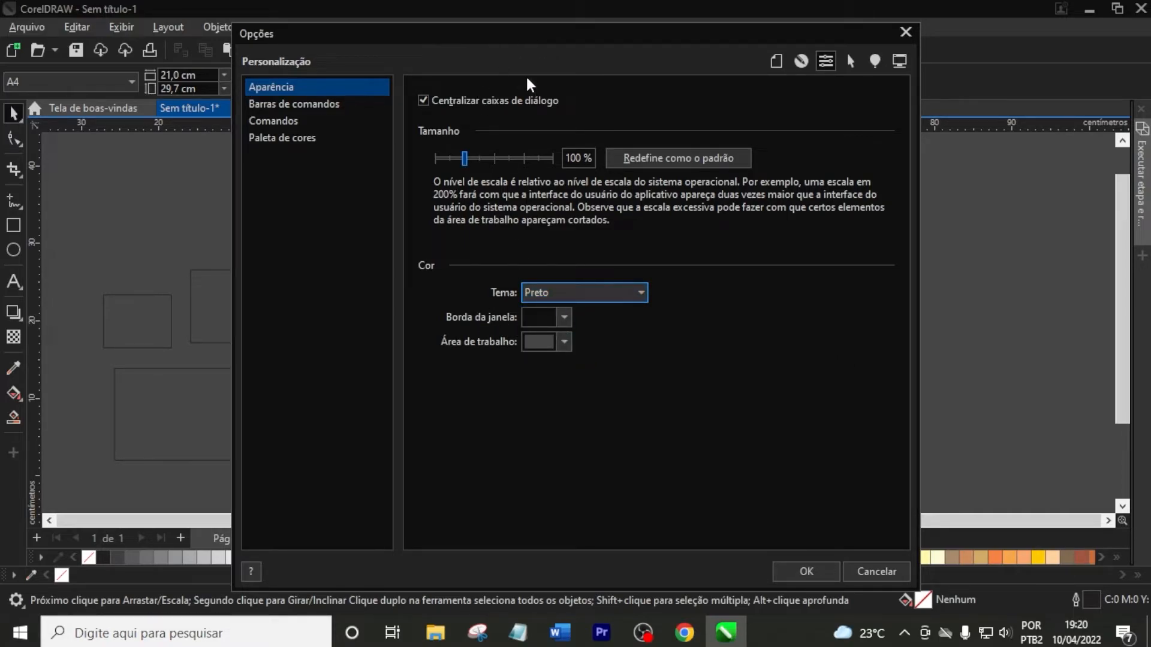
# Set the window border color to blue #2424D4 and the workspace color to green #4CDB4C, and apply the options
pyautogui.click(563, 318)
pyautogui.moveTo(602, 432); pyautogui.dragTo(627, 414)
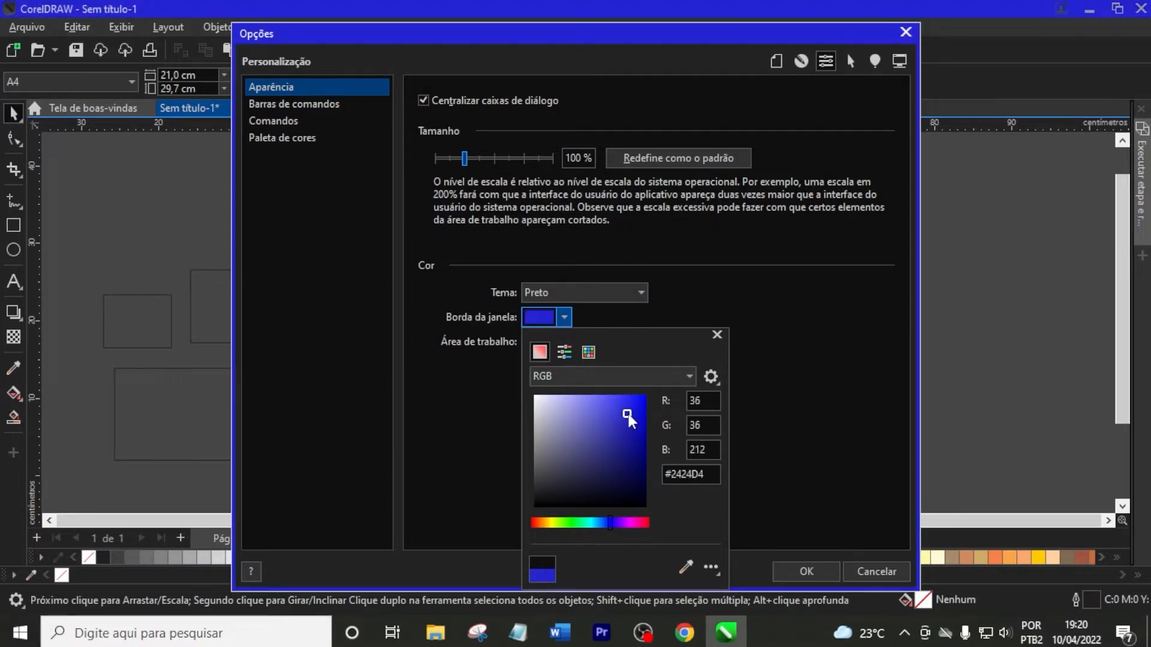
pyautogui.click(742, 317)
pyautogui.click(564, 343)
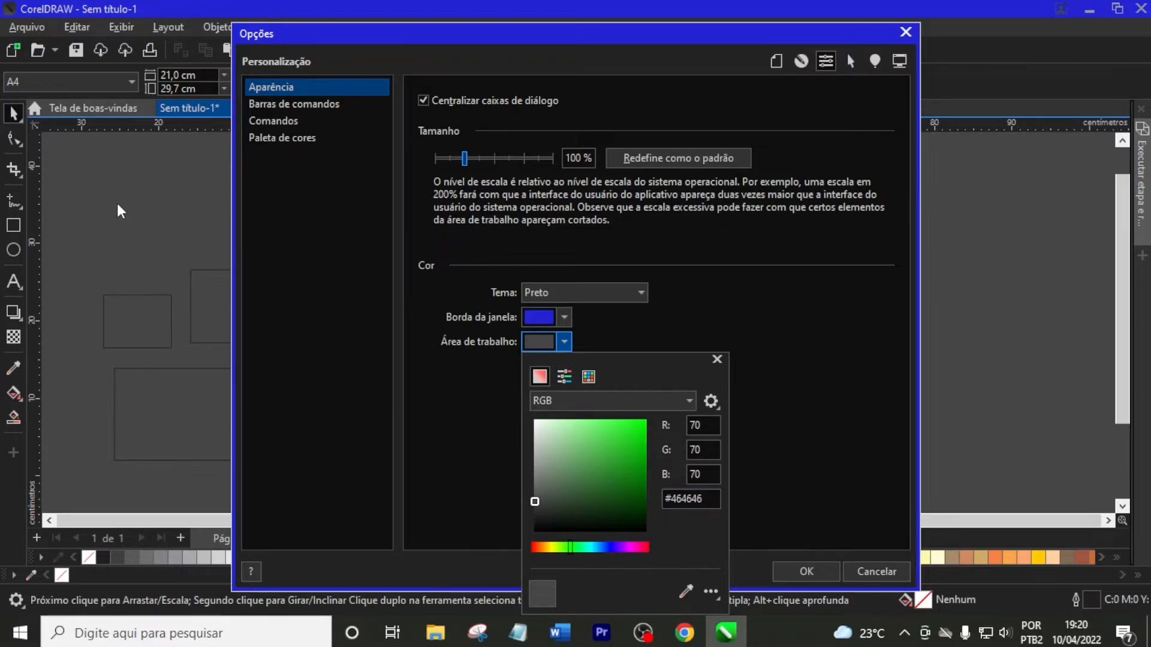
pyautogui.click(588, 448)
pyautogui.click(608, 443)
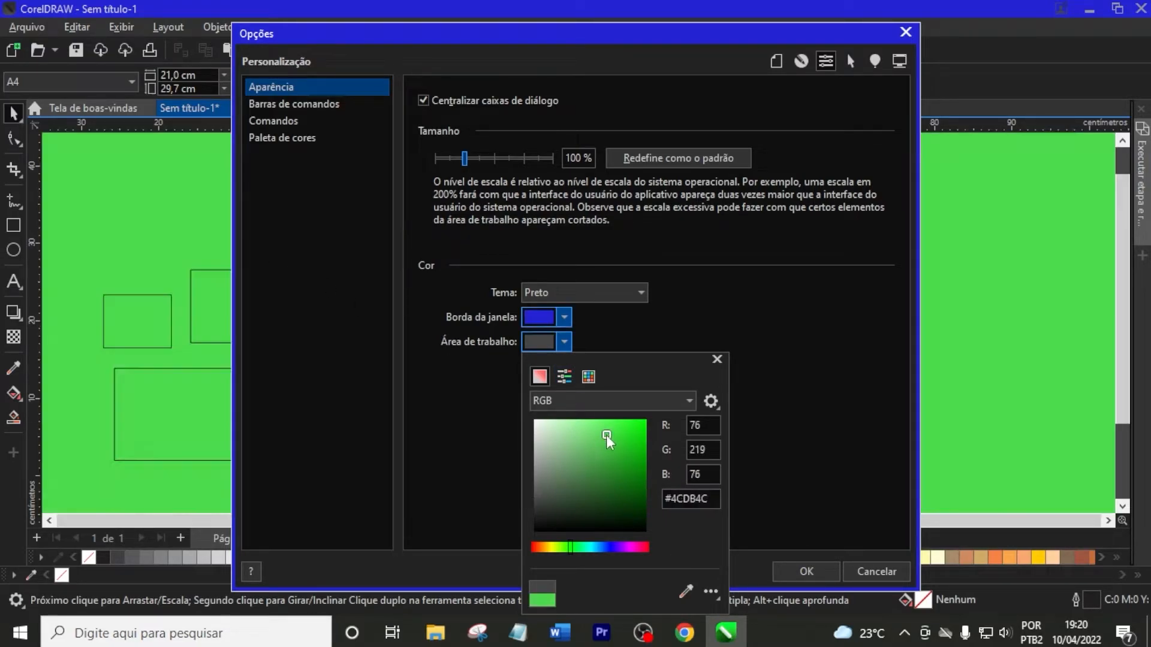
pyautogui.click(801, 570)
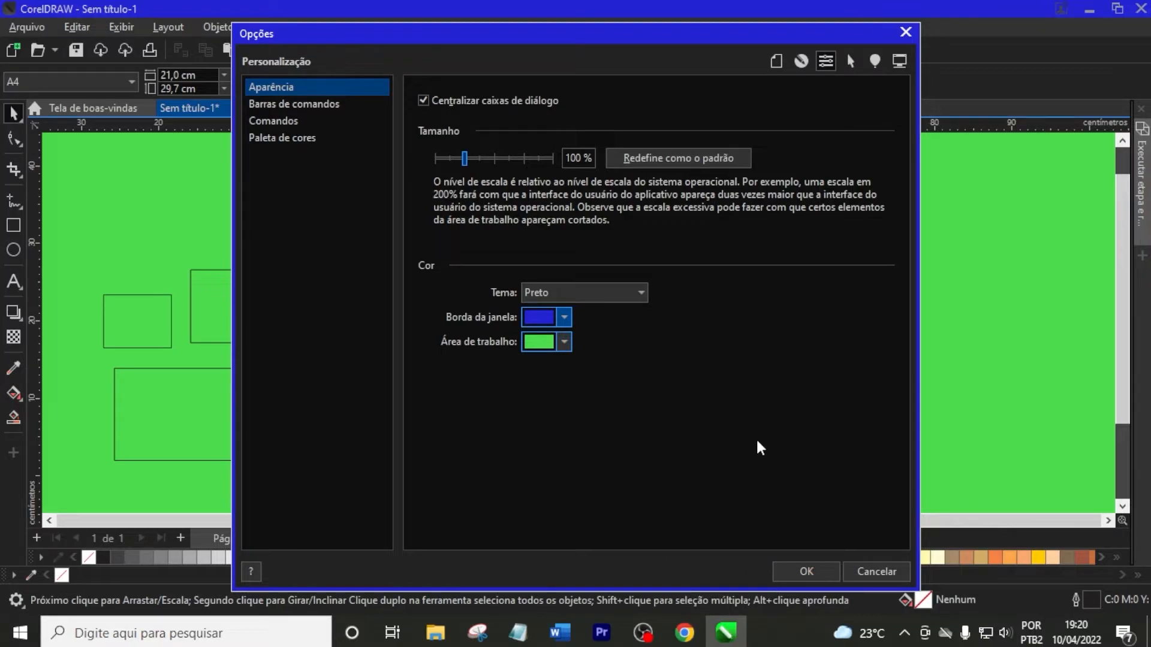
pyautogui.click(815, 572)
# Move the 10 cm wide rectangle onto the page and deselect it
pyautogui.hscroll(-1, 524, 266)
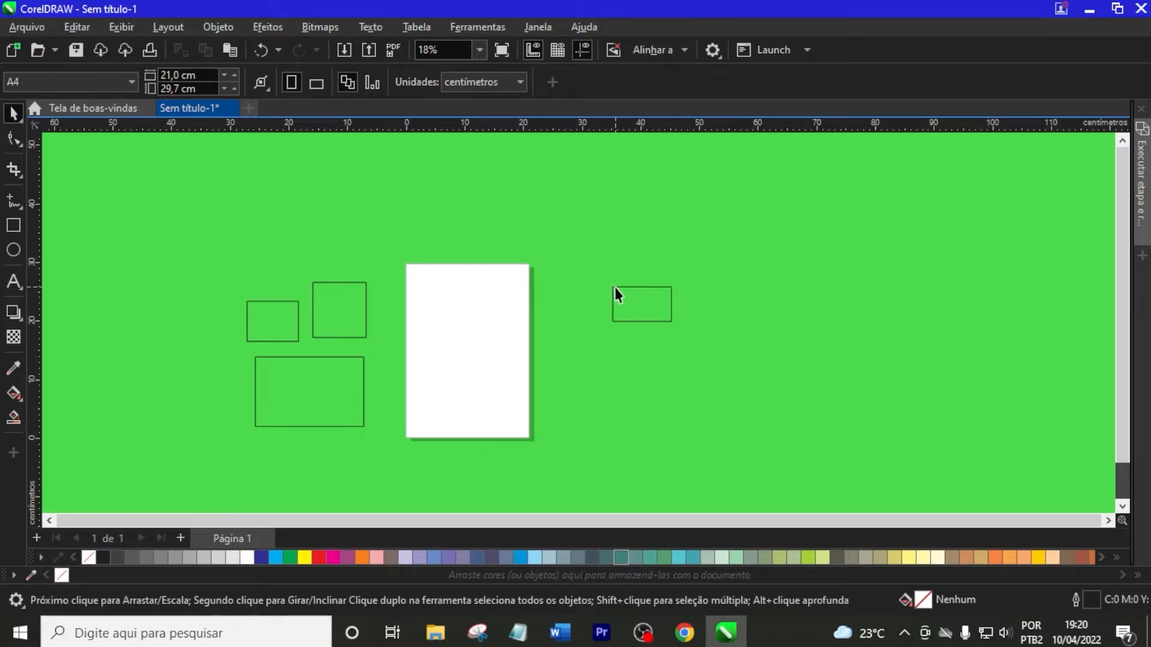
pyautogui.moveTo(628, 300); pyautogui.dragTo(466, 316)
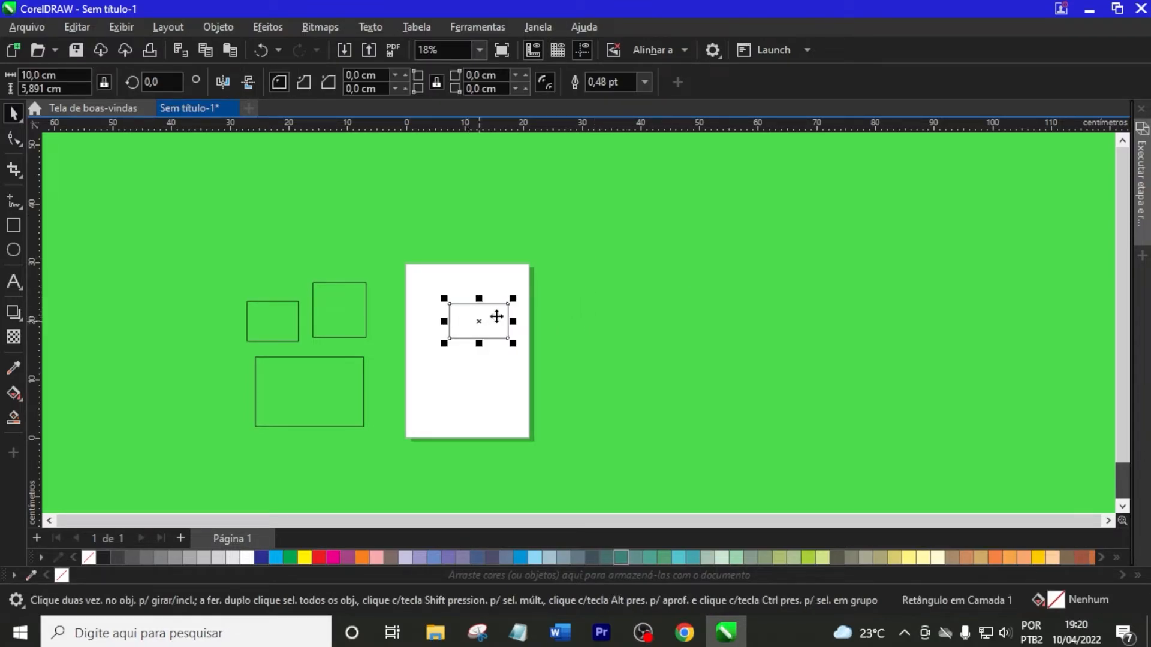
pyautogui.scroll(3, 495, 330)
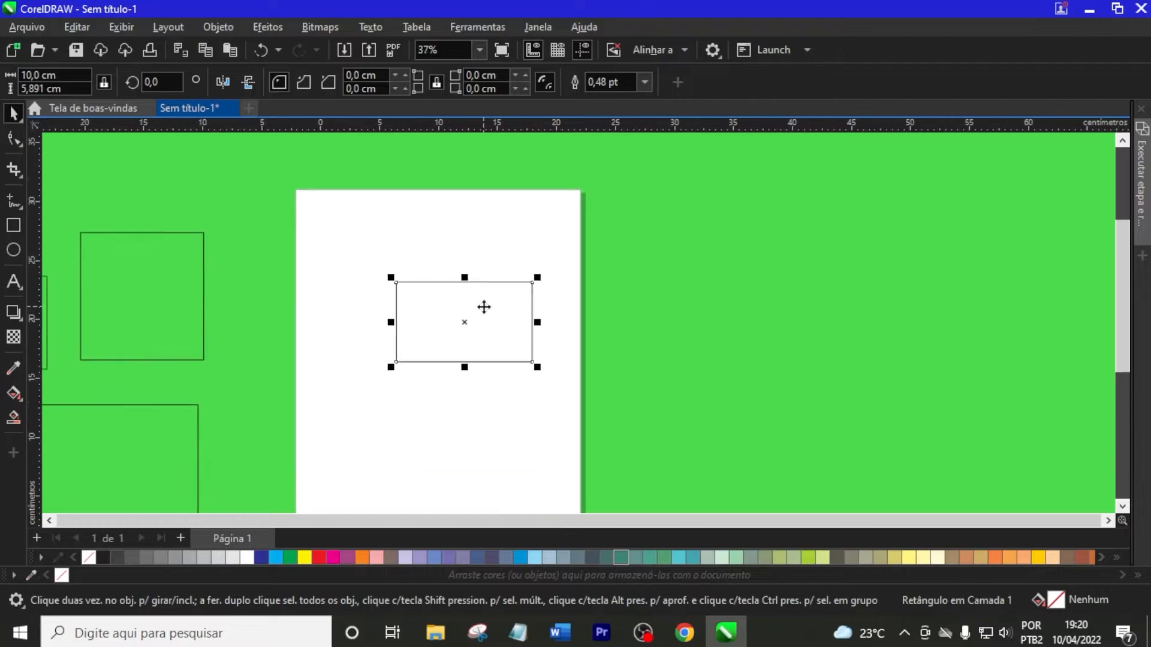
pyautogui.click(424, 240)
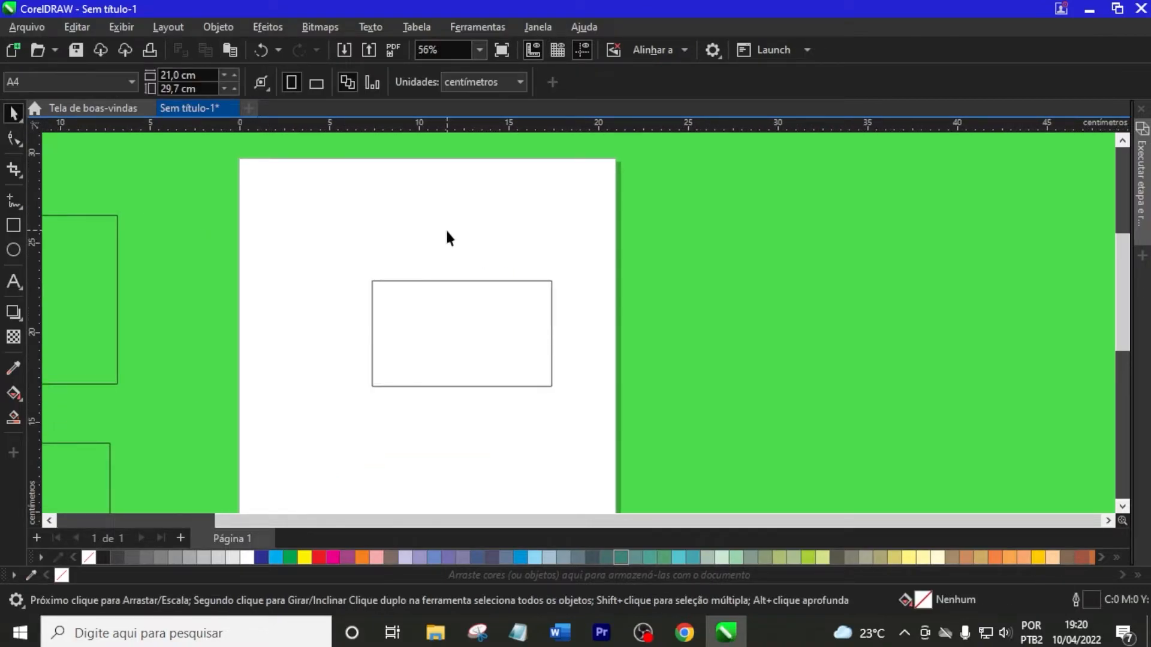
# Select the rectangle on the page with the Pick tool, both directly and with a selection box drawn around it
pyautogui.click(16, 110)
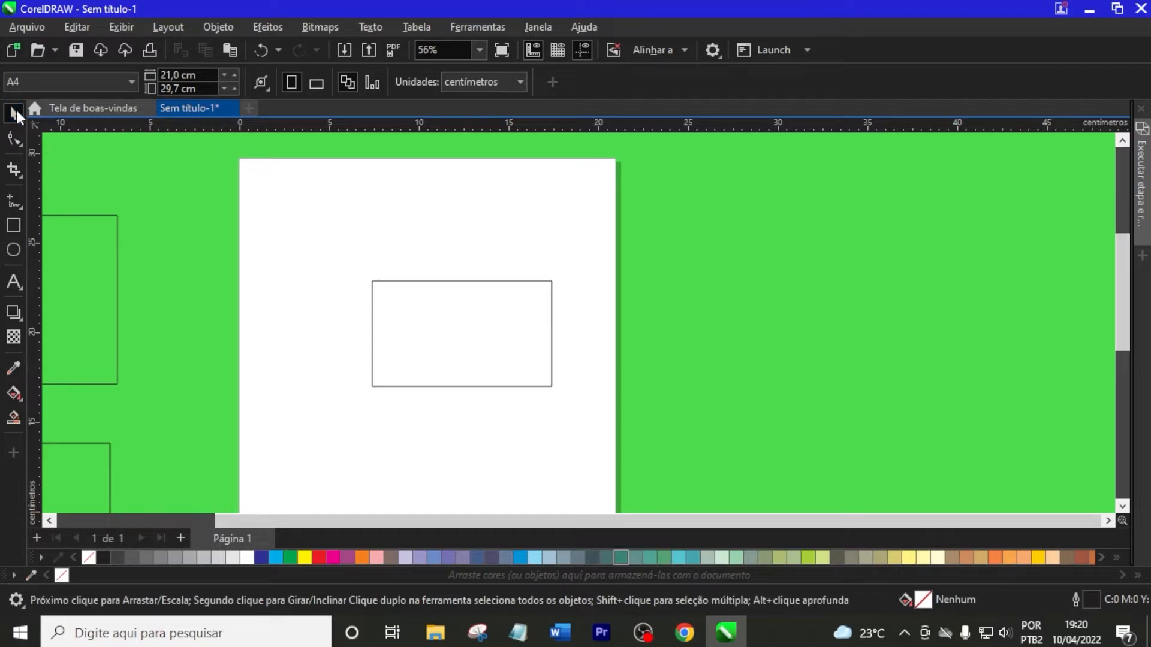
pyautogui.click(410, 318)
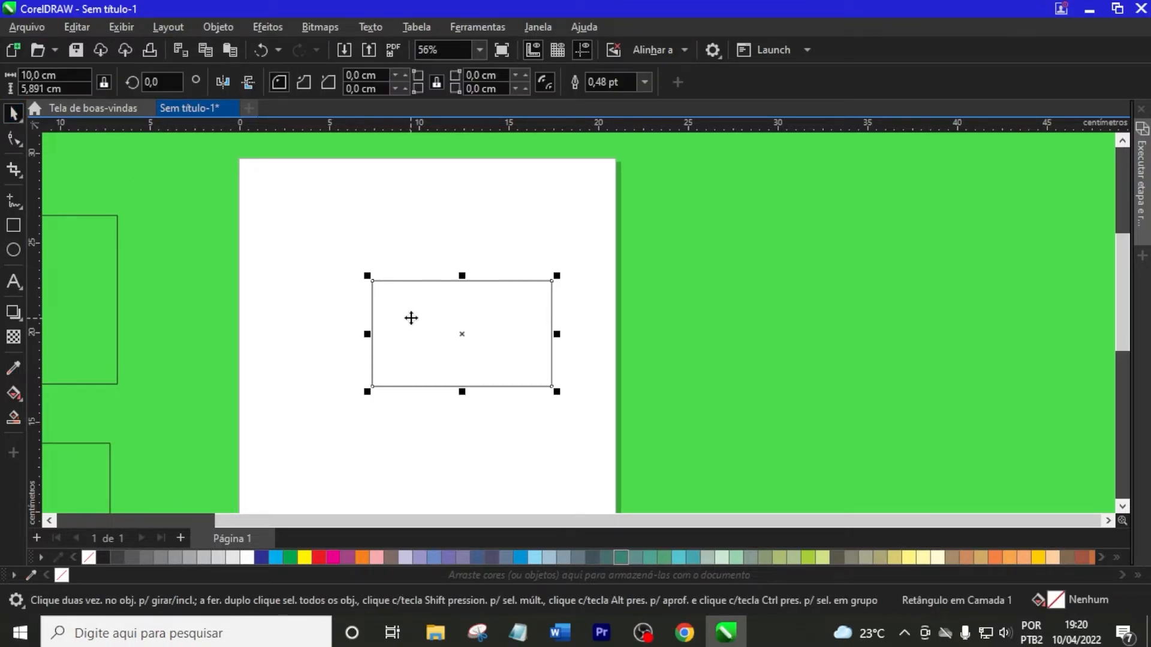
pyautogui.scroll(-1, 409, 246)
pyautogui.click(398, 239)
pyautogui.moveTo(387, 240); pyautogui.dragTo(600, 416)
pyautogui.click(516, 241)
pyautogui.click(498, 276)
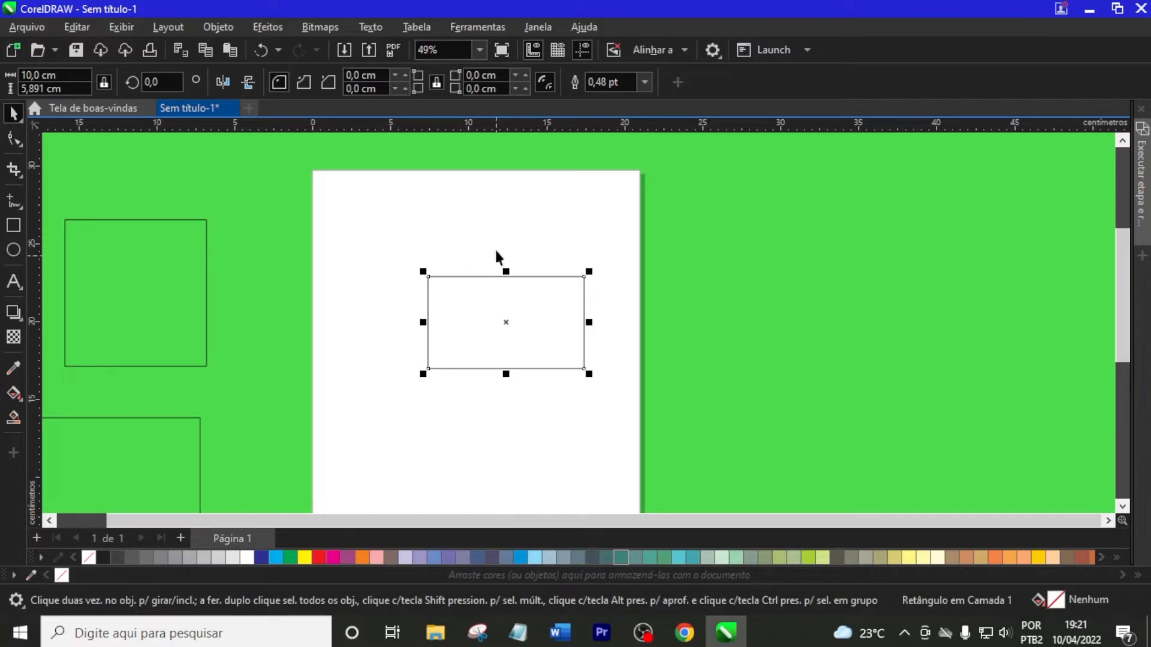
pyautogui.click(491, 313)
pyautogui.click(495, 276)
pyautogui.click(484, 252)
pyautogui.click(488, 302)
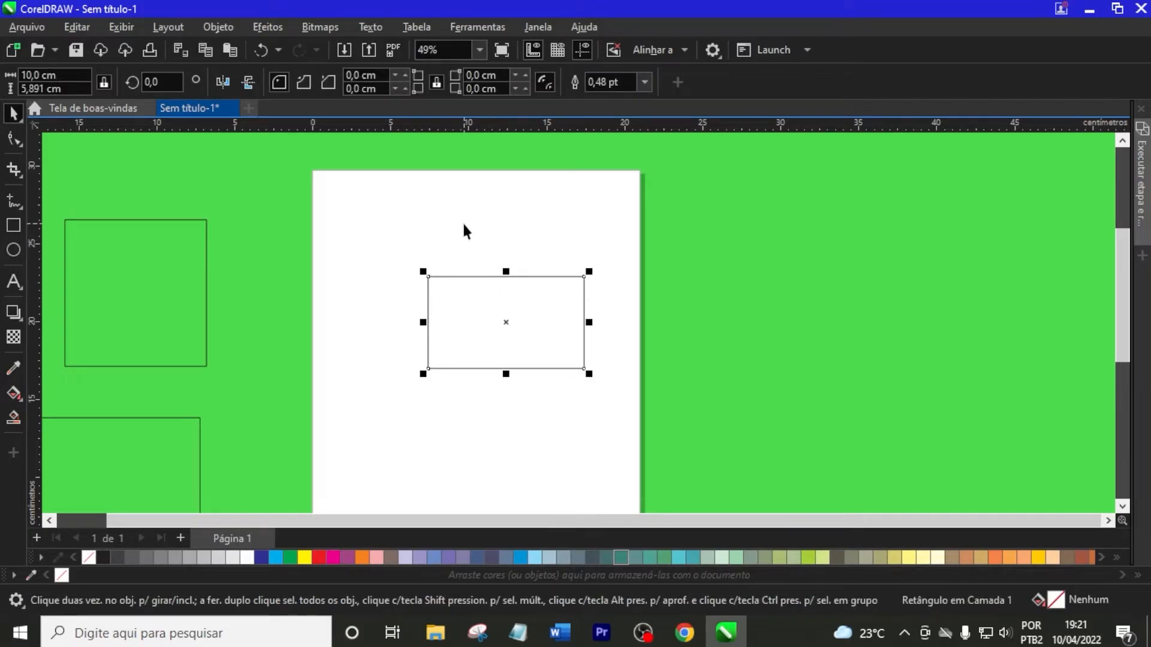
# Round all corners of the rectangle on the page to a radius of about 2.95 cm with the Shape tool, and deselect it
pyautogui.click(15, 134)
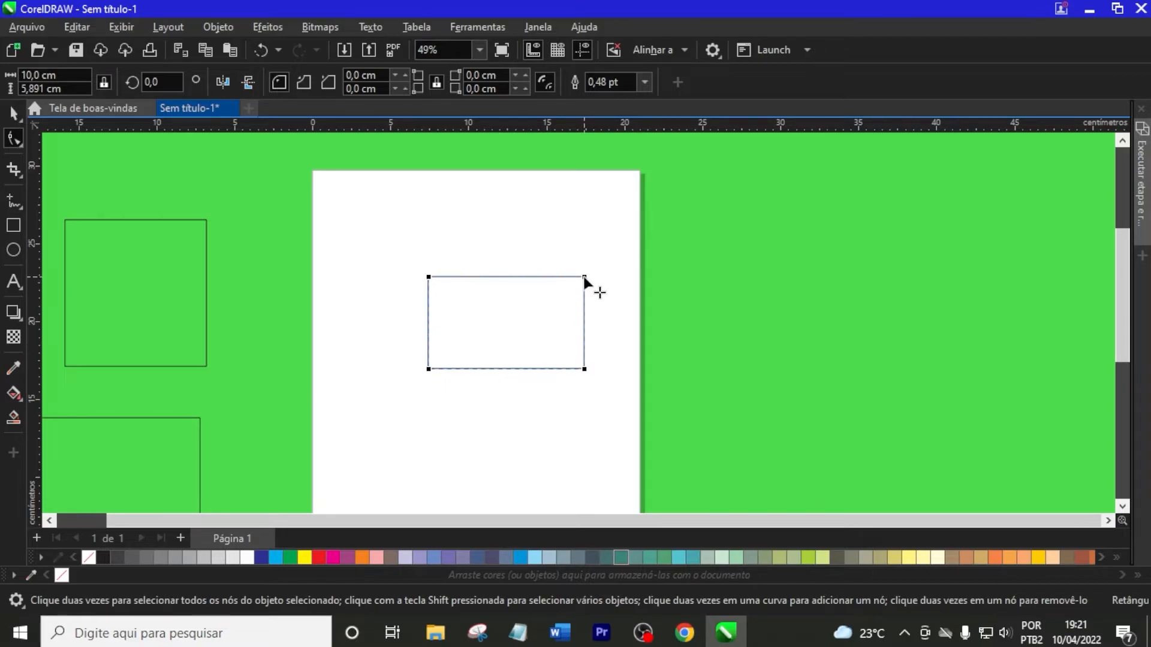
pyautogui.moveTo(584, 277); pyautogui.dragTo(586, 355)
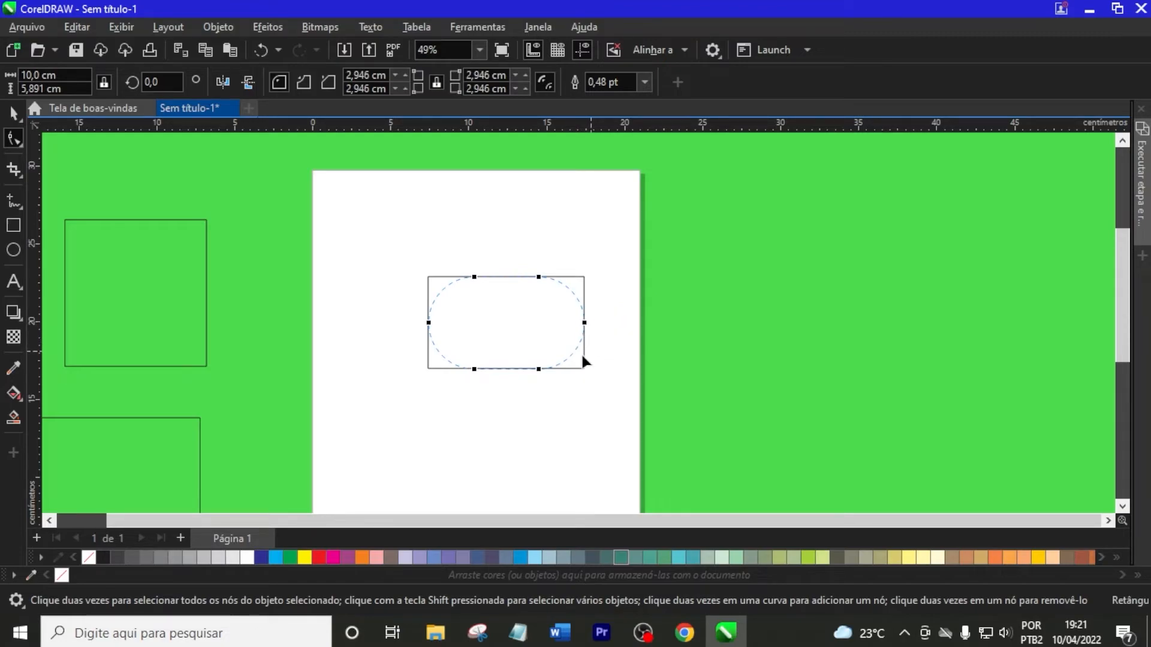
pyautogui.moveTo(525, 386); pyautogui.dragTo(526, 385)
pyautogui.press('space')
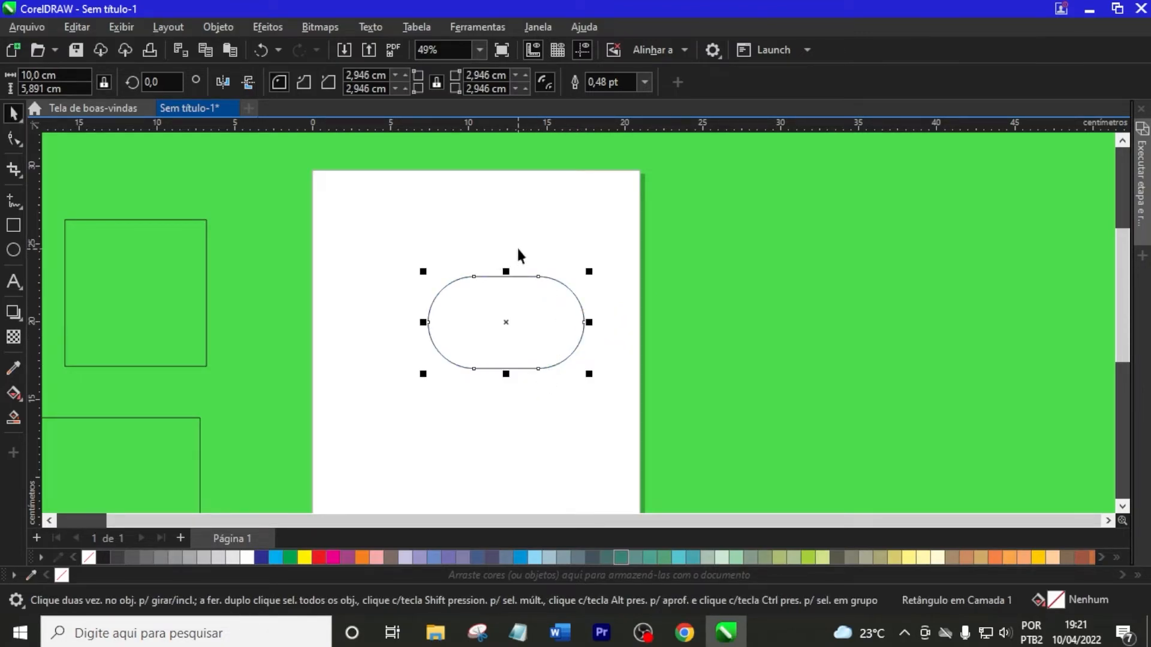
pyautogui.press('Escape')
pyautogui.scroll(2, 536, 277)
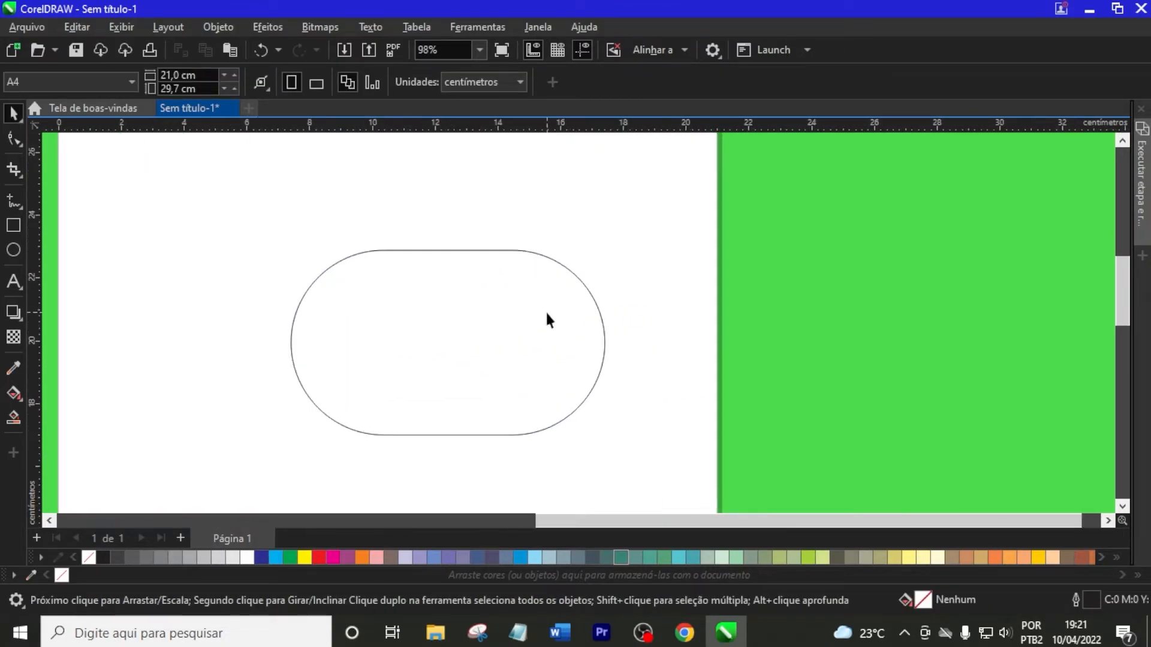
# Draw a square about 3.13 cm wide beside the rounded rectangle on the page
pyautogui.click(546, 282)
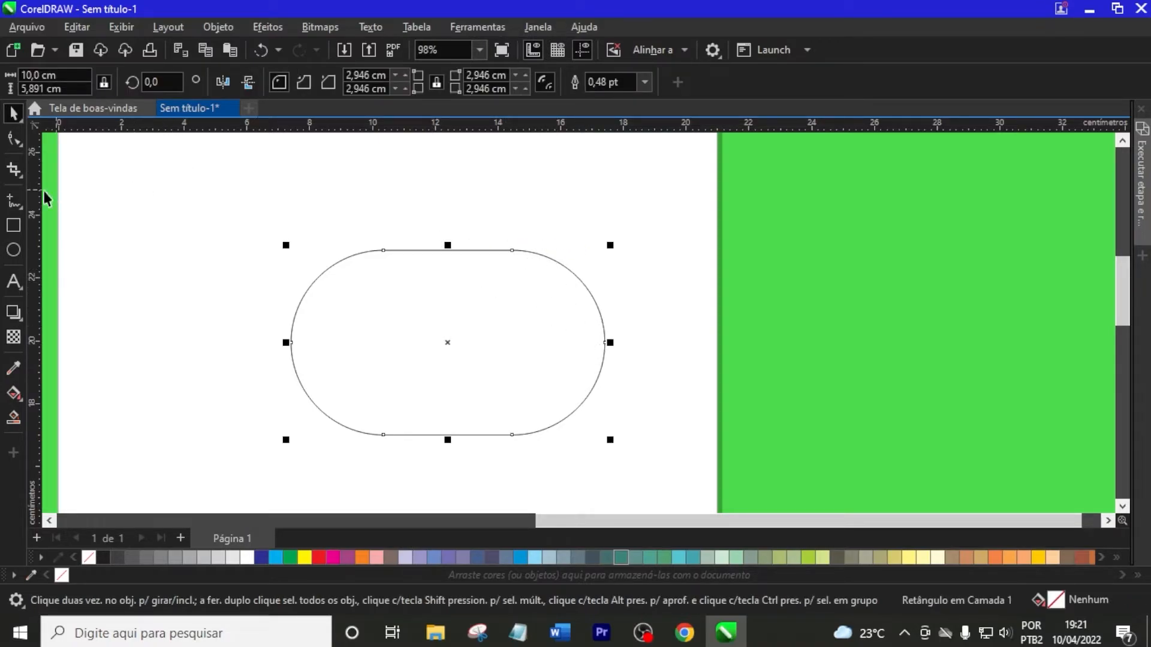
pyautogui.click(15, 232)
pyautogui.moveTo(162, 283); pyautogui.dragTo(262, 381)
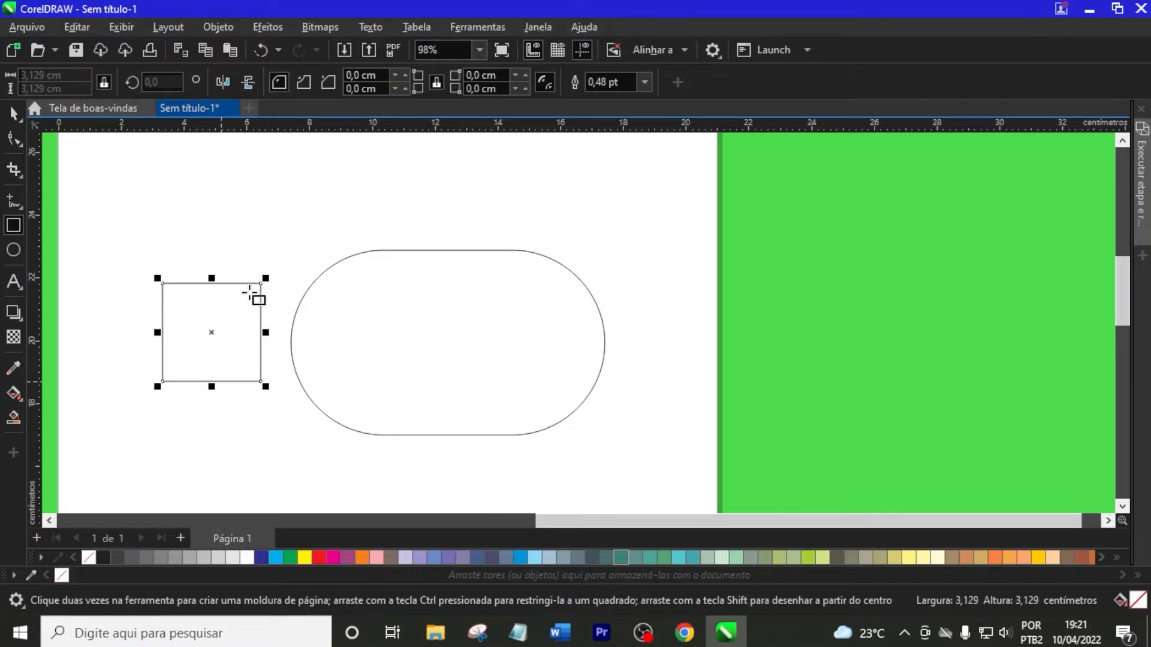
# Round all corners of the small square to a radius of about 1.56 cm with the Shape tool, and select it with the Pick tool
pyautogui.click(14, 139)
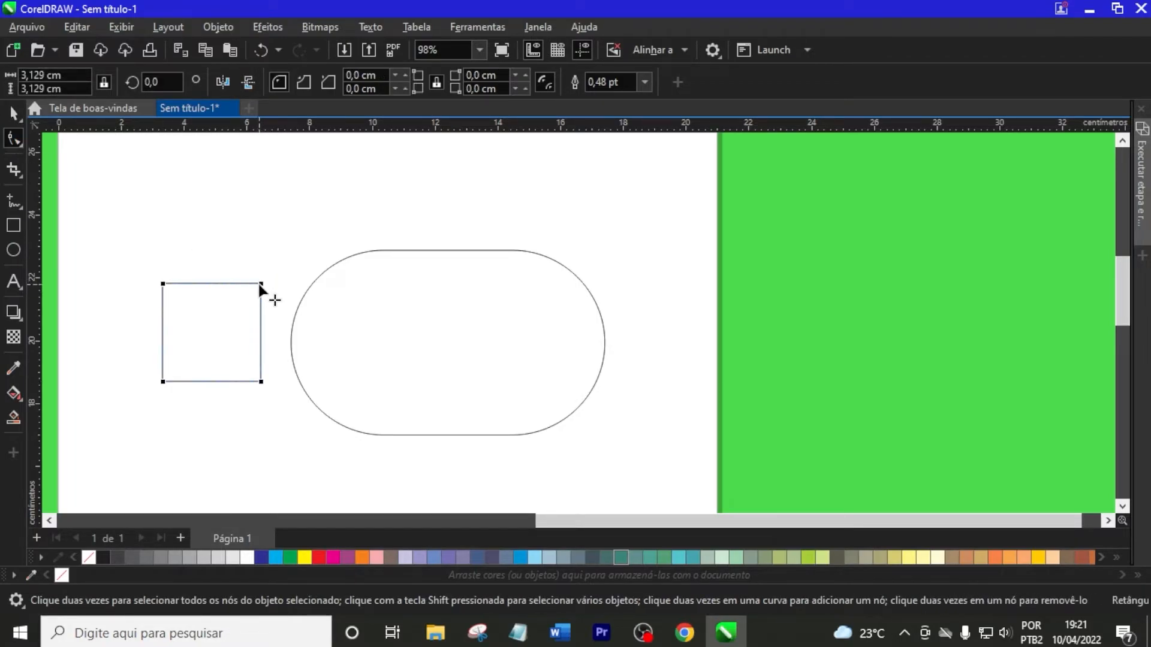
pyautogui.moveTo(260, 284); pyautogui.dragTo(271, 379)
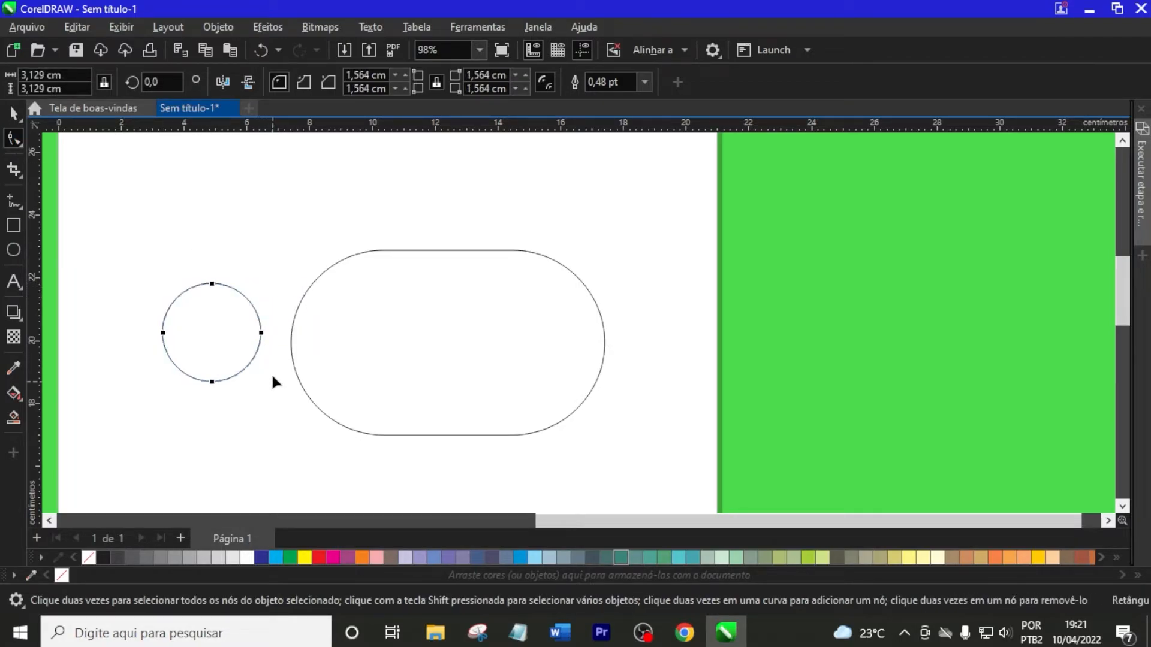
pyautogui.click(22, 114)
pyautogui.click(256, 192)
pyautogui.click(227, 283)
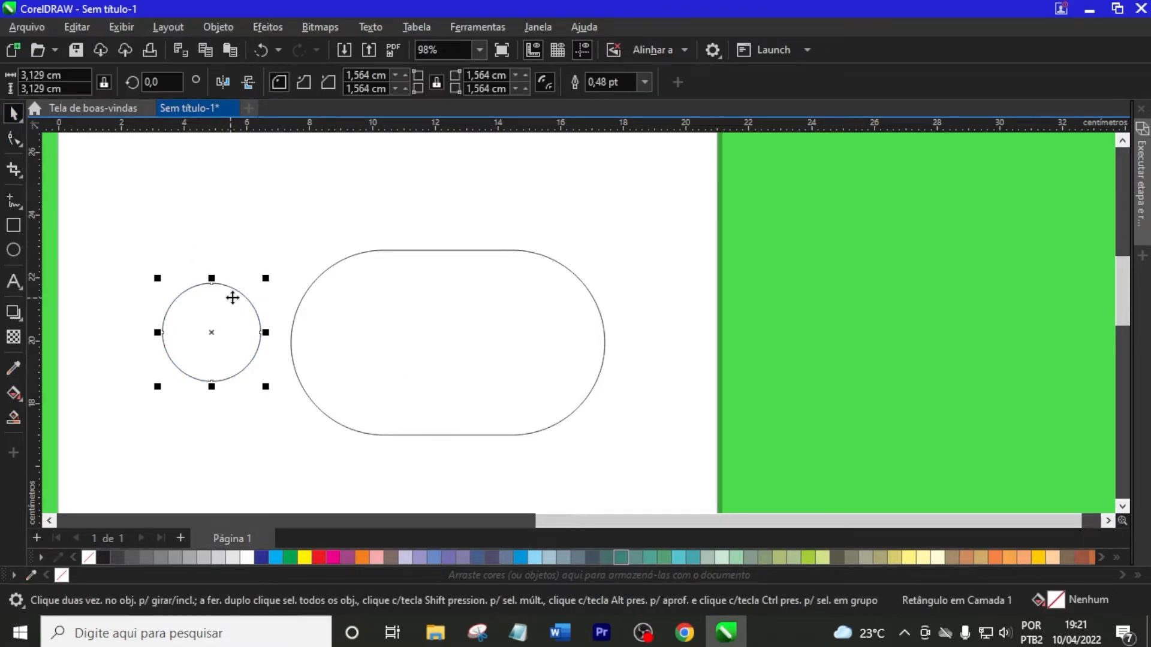
# Draw three ellipses near the small circle and above the rounded rectangle, the last two about 2.08 × 2.16 cm and 2.16 × 2.16 cm
pyautogui.click(13, 251)
pyautogui.moveTo(92, 221)
pyautogui.mouseDown()
pyautogui.moveTo(159, 300)
pyautogui.moveTo(169, 297)
pyautogui.mouseUp()
pyautogui.moveTo(216, 192); pyautogui.dragTo(280, 259)
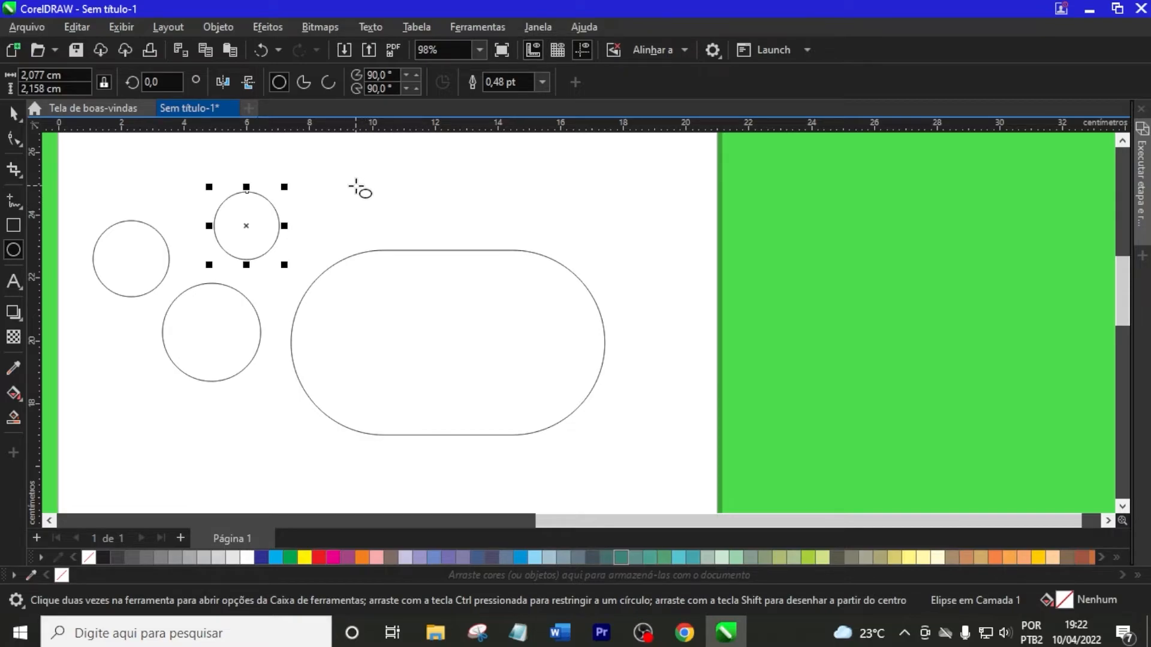
pyautogui.moveTo(331, 180)
pyautogui.mouseDown()
pyautogui.moveTo(378, 250)
pyautogui.moveTo(412, 238)
pyautogui.mouseUp()
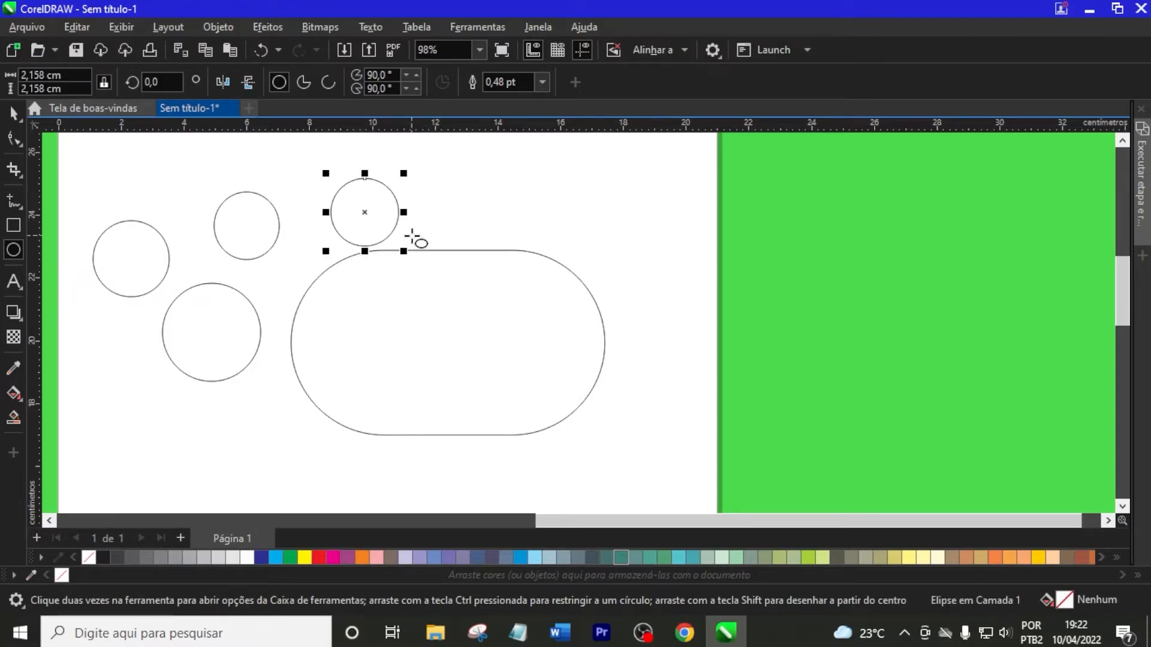
# Turn the circle just above the rounded rectangle into an arc and a narrow pie with the Shape tool, and restore the full ellipse
pyautogui.click(15, 142)
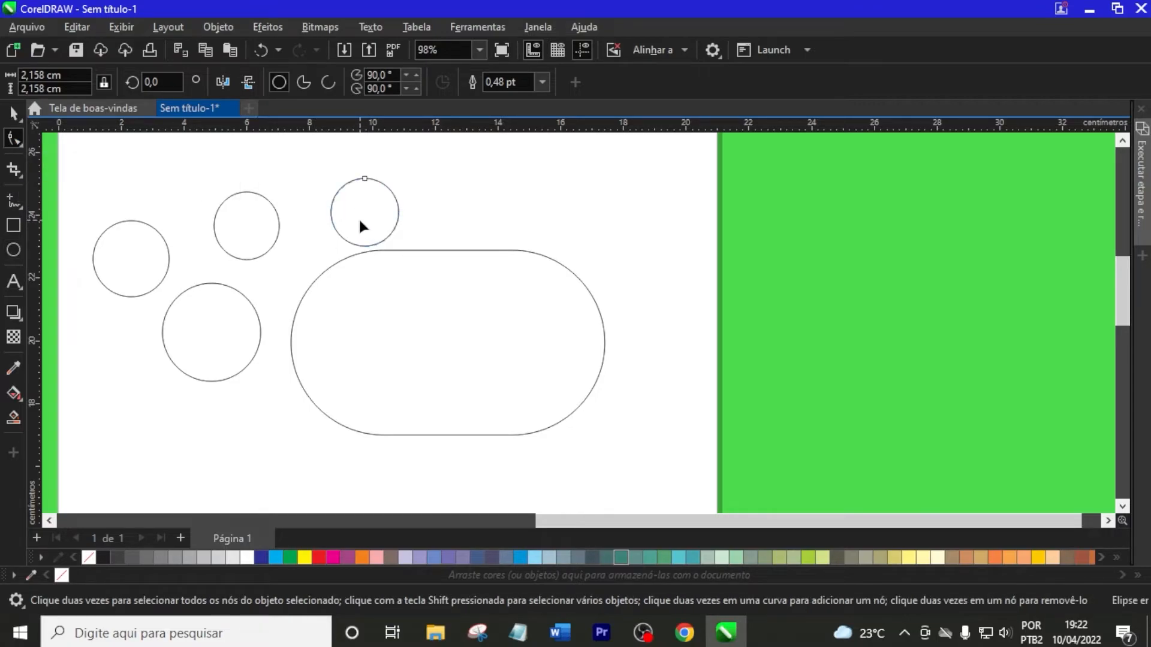
pyautogui.moveTo(364, 178); pyautogui.dragTo(331, 199)
pyautogui.scroll(1, 360, 203)
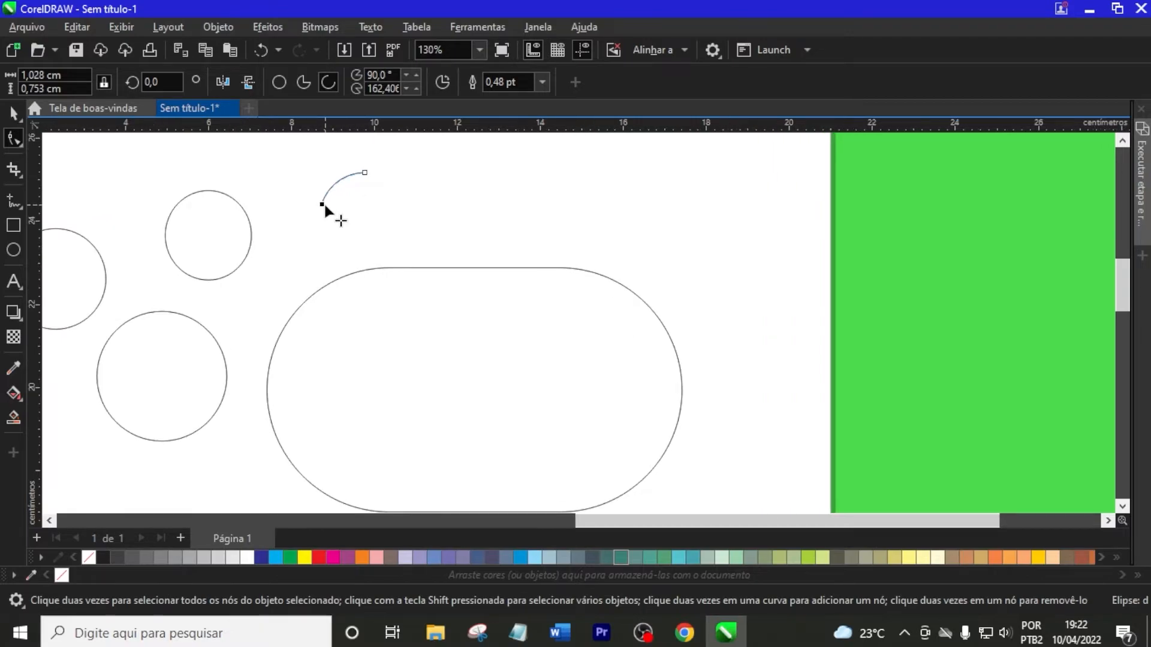
pyautogui.moveTo(321, 205); pyautogui.dragTo(354, 182)
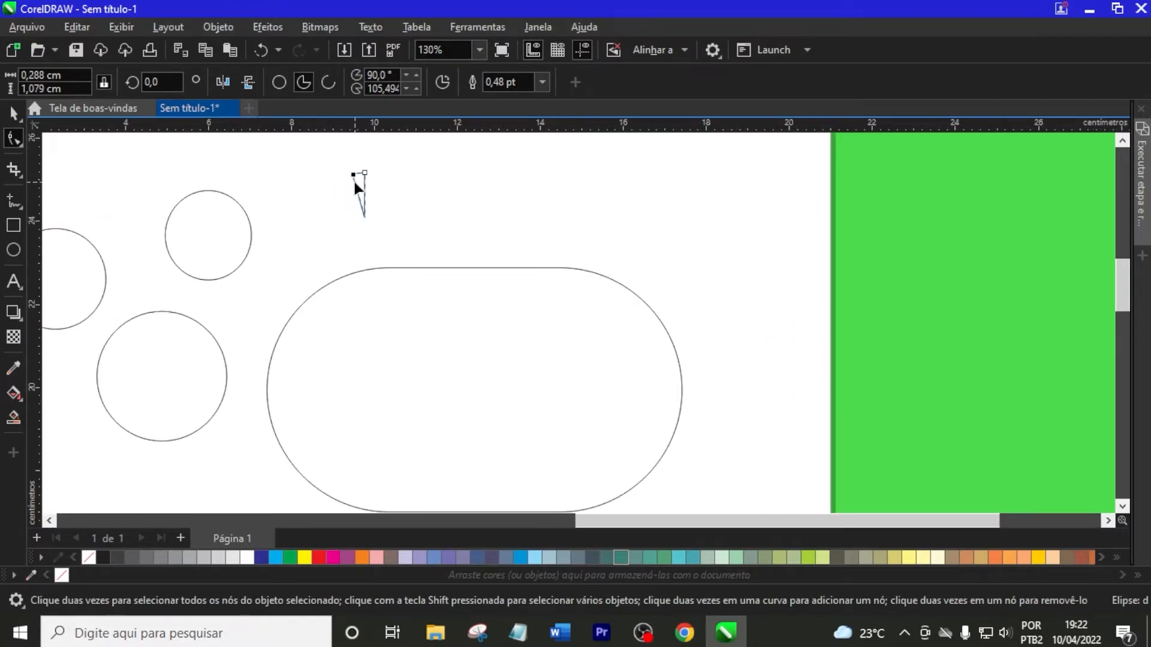
pyautogui.click(279, 81)
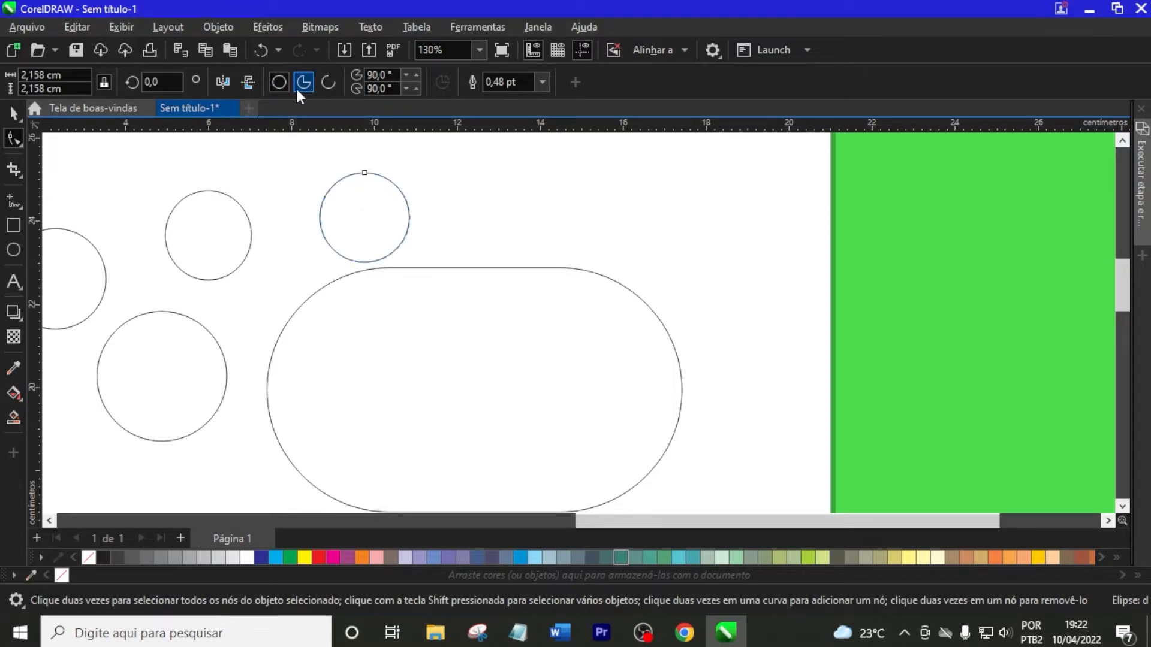
# Convert the circle above the rounded rectangle into a pie, move its starting angle to about 296.2°, and change it to an arc
pyautogui.click(299, 87)
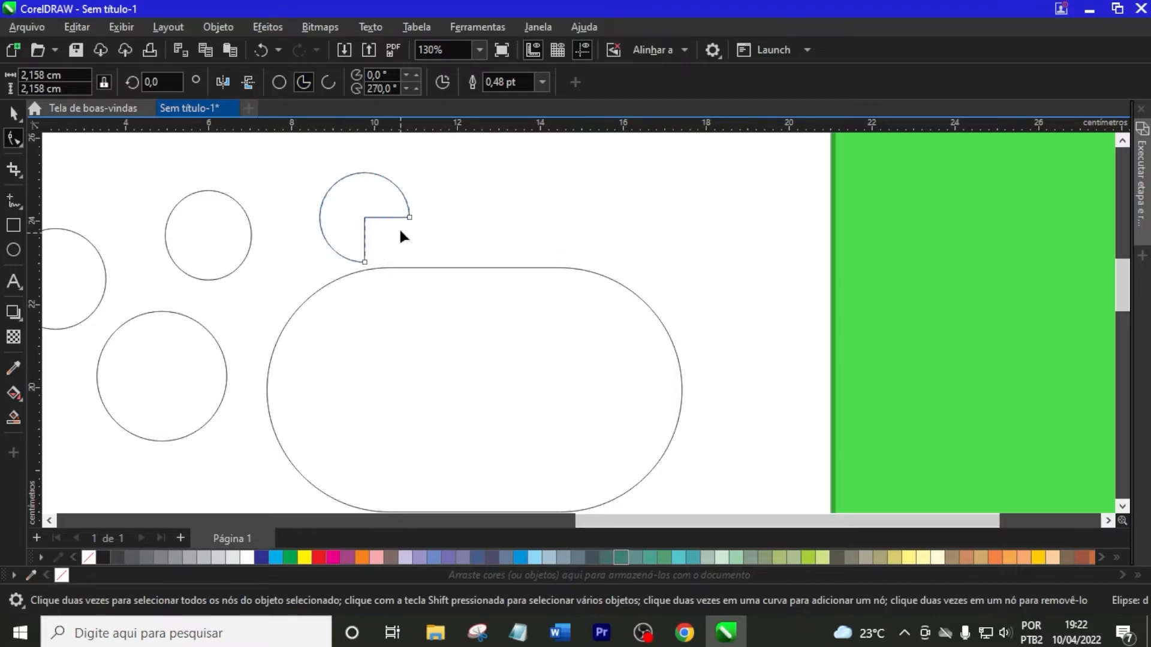
pyautogui.moveTo(406, 216); pyautogui.dragTo(388, 260)
pyautogui.click(328, 83)
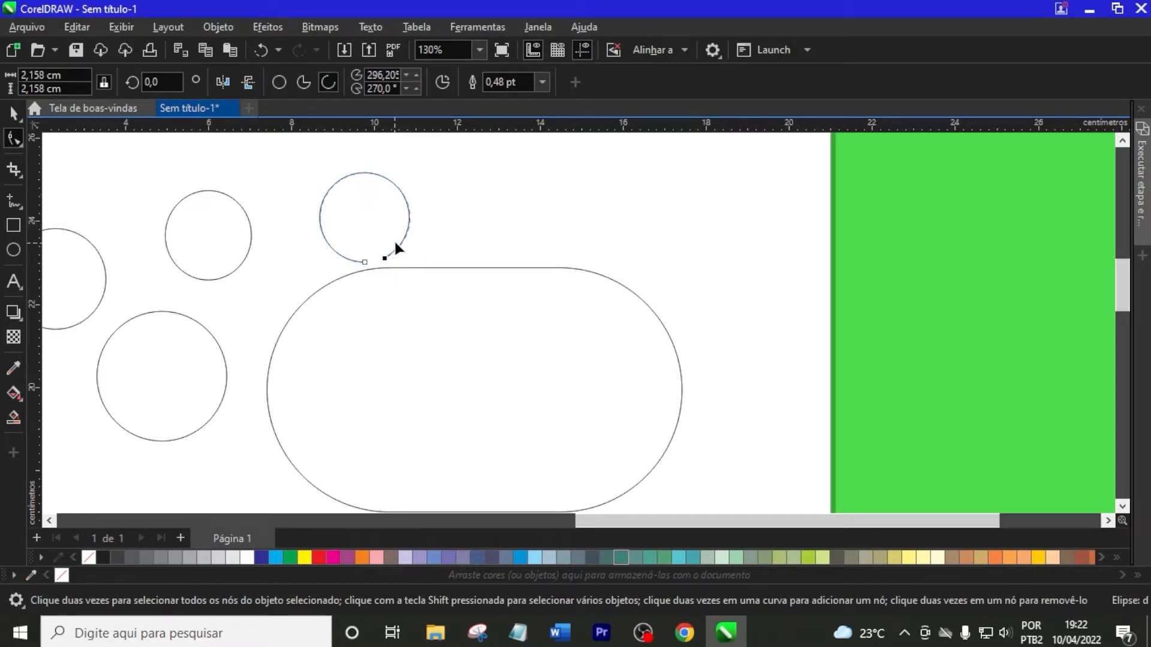
# Reverse the arc's direction, switch it back, and deselect the arc
pyautogui.click(442, 83)
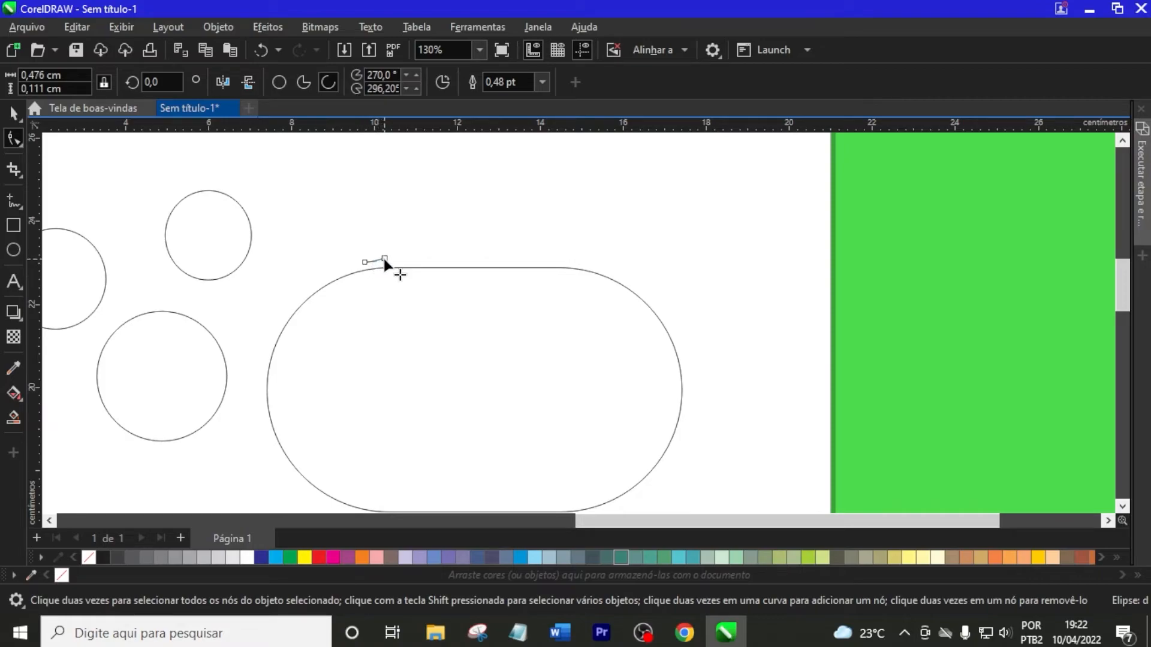
pyautogui.click(451, 82)
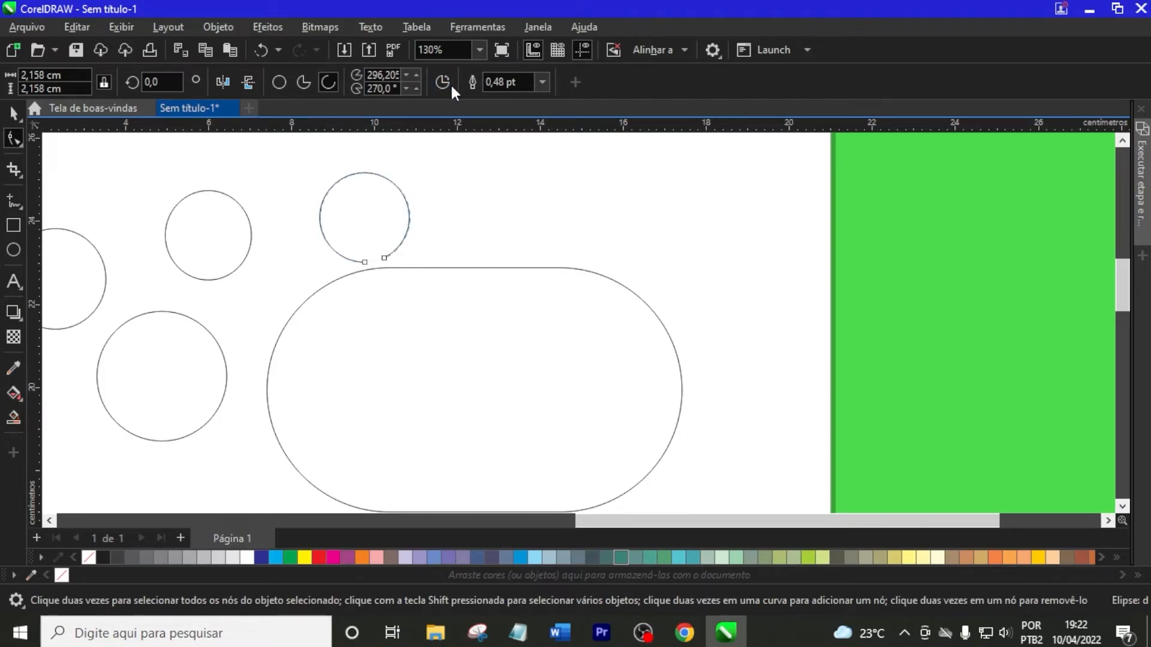
pyautogui.click(14, 114)
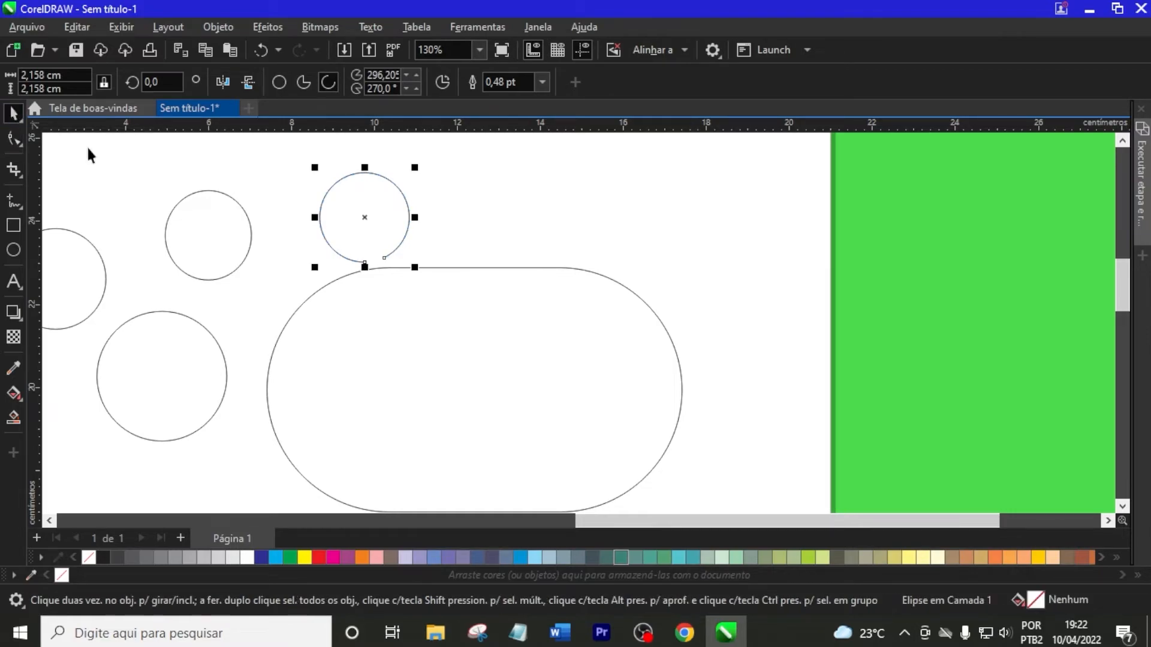
pyautogui.click(547, 242)
# Stretch the large rounded rectangle downward to a height of about 9.39 cm and deselect it
pyautogui.scroll(-2, 547, 242)
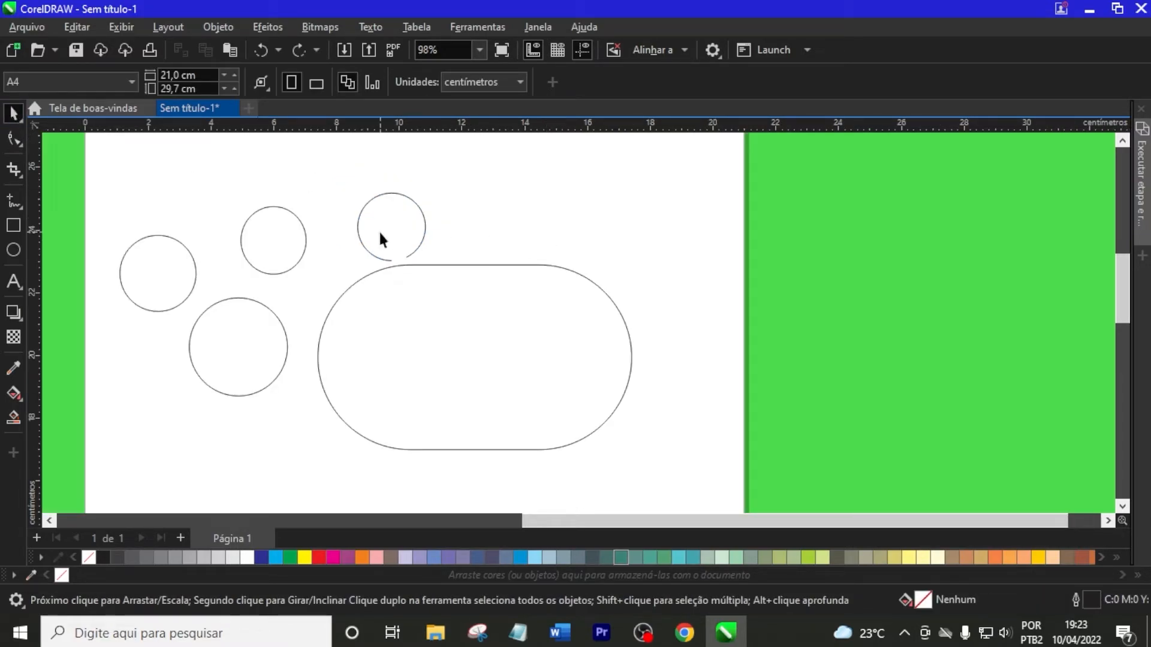
pyautogui.scroll(-1, 504, 259)
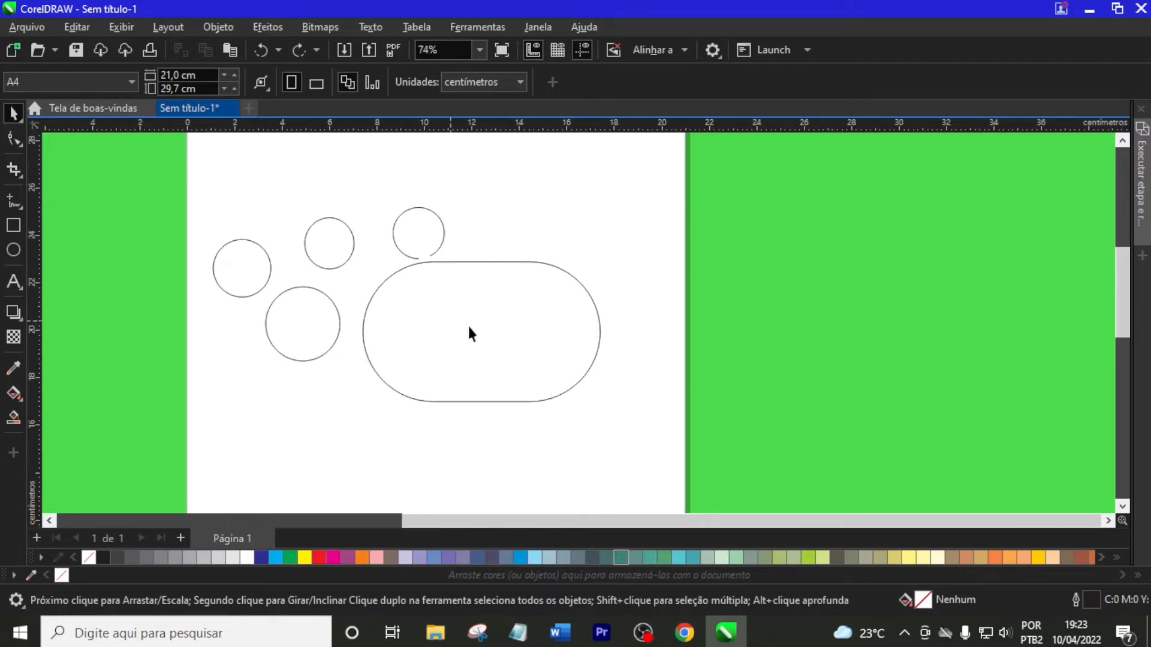
pyautogui.click(489, 403)
pyautogui.moveTo(483, 406); pyautogui.dragTo(483, 489)
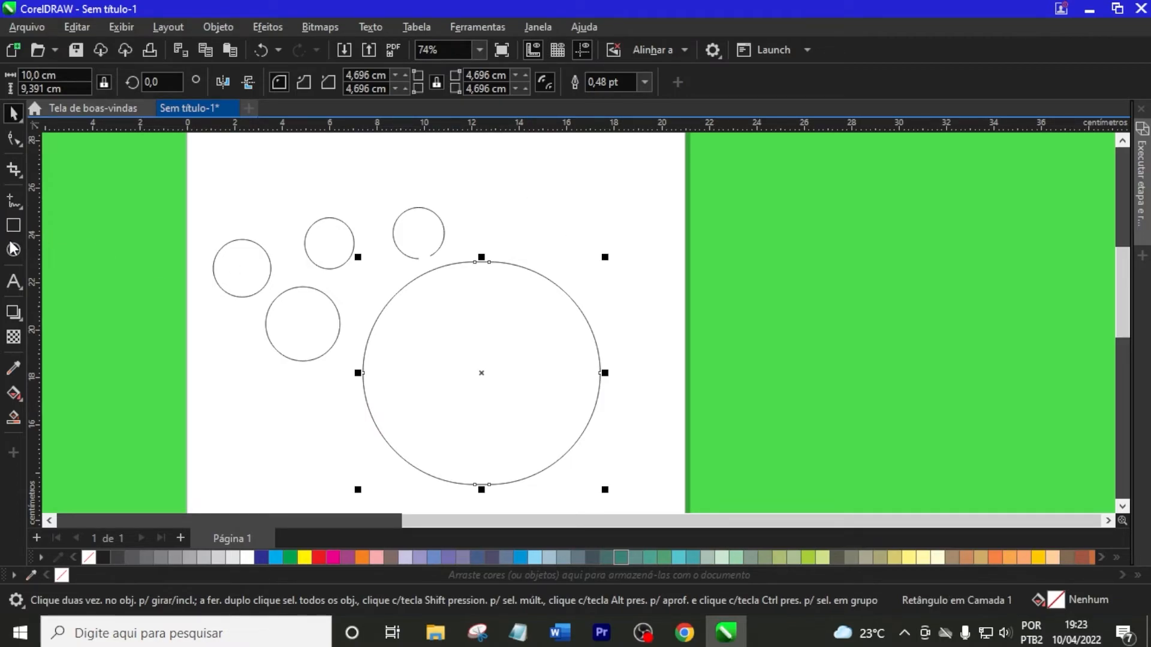
pyautogui.click(304, 184)
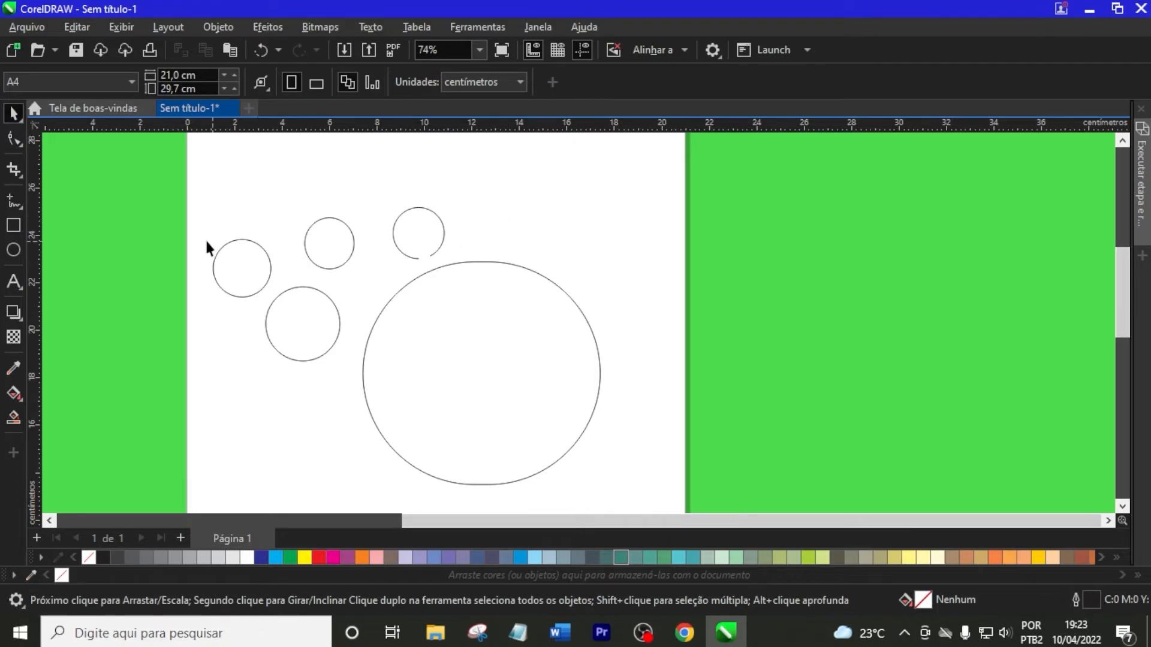
# Draw a rectangle about 6.14 × 2.68 cm overlapping the lower part of the large rounded shape
pyautogui.click(431, 245)
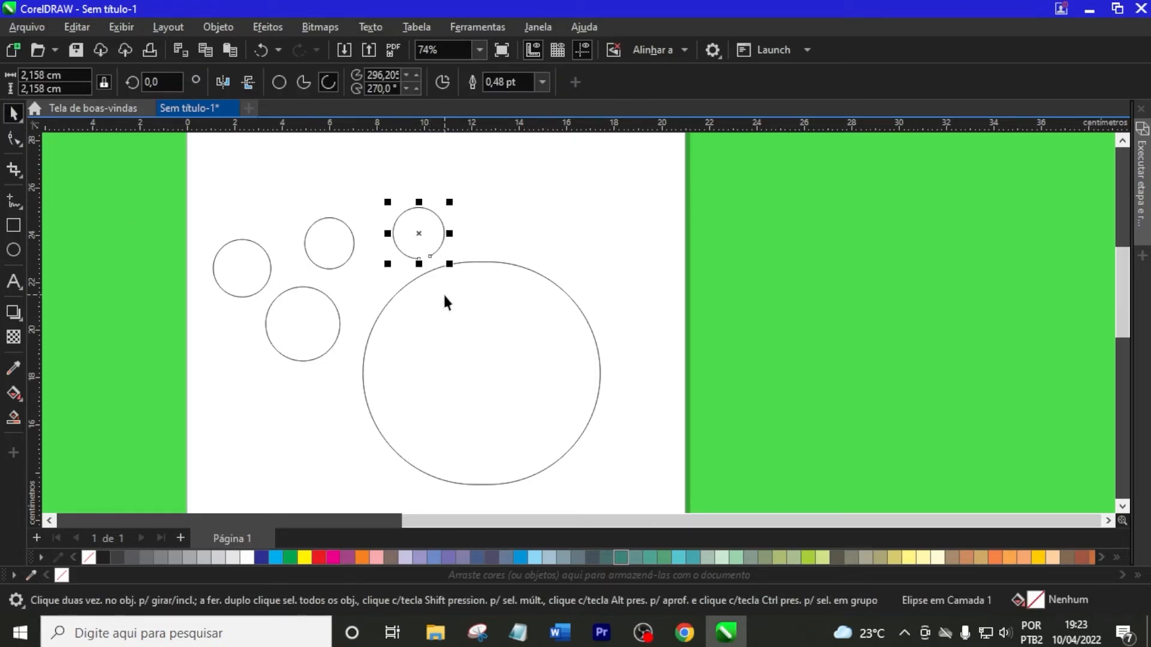
pyautogui.click(418, 274)
pyautogui.click(13, 225)
pyautogui.moveTo(285, 406); pyautogui.dragTo(430, 470)
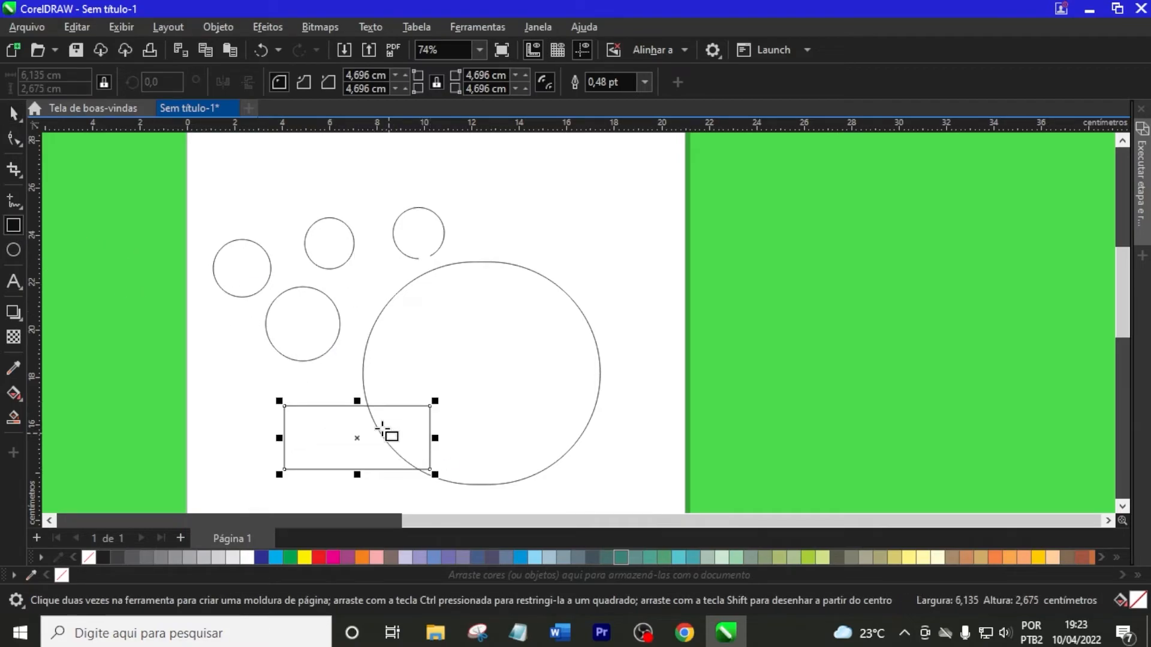
# Round all corners of the new rectangle to a radius of about 1.34 cm with the Shape tool, and return to the Pick tool
pyautogui.click(13, 139)
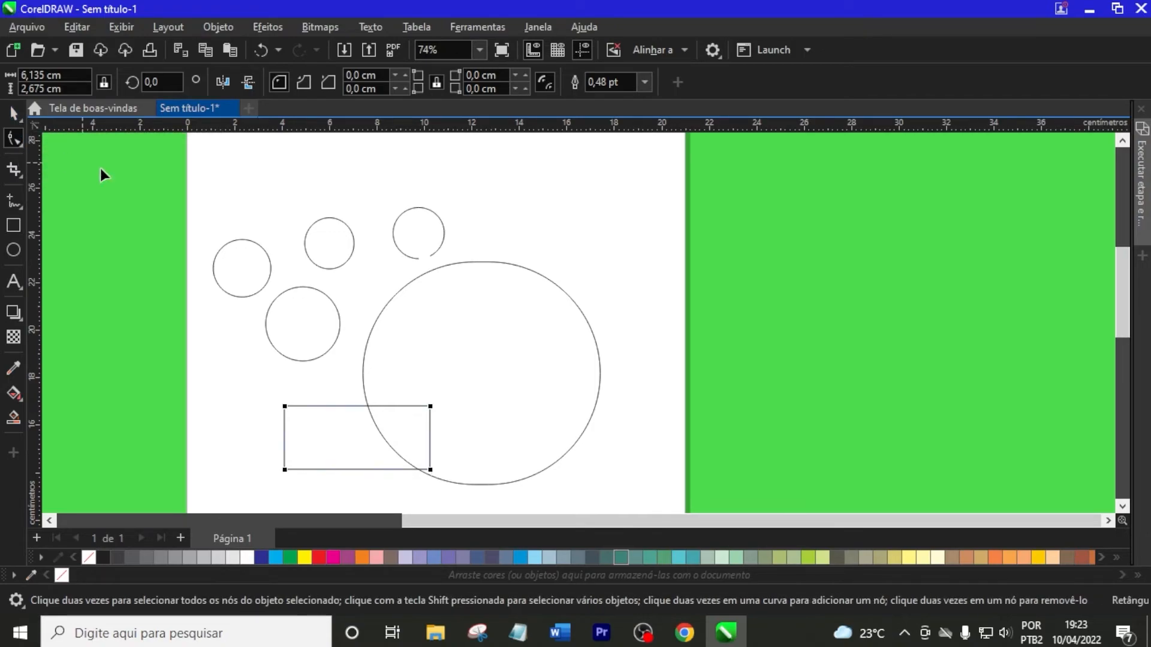
pyautogui.moveTo(286, 405); pyautogui.dragTo(366, 412)
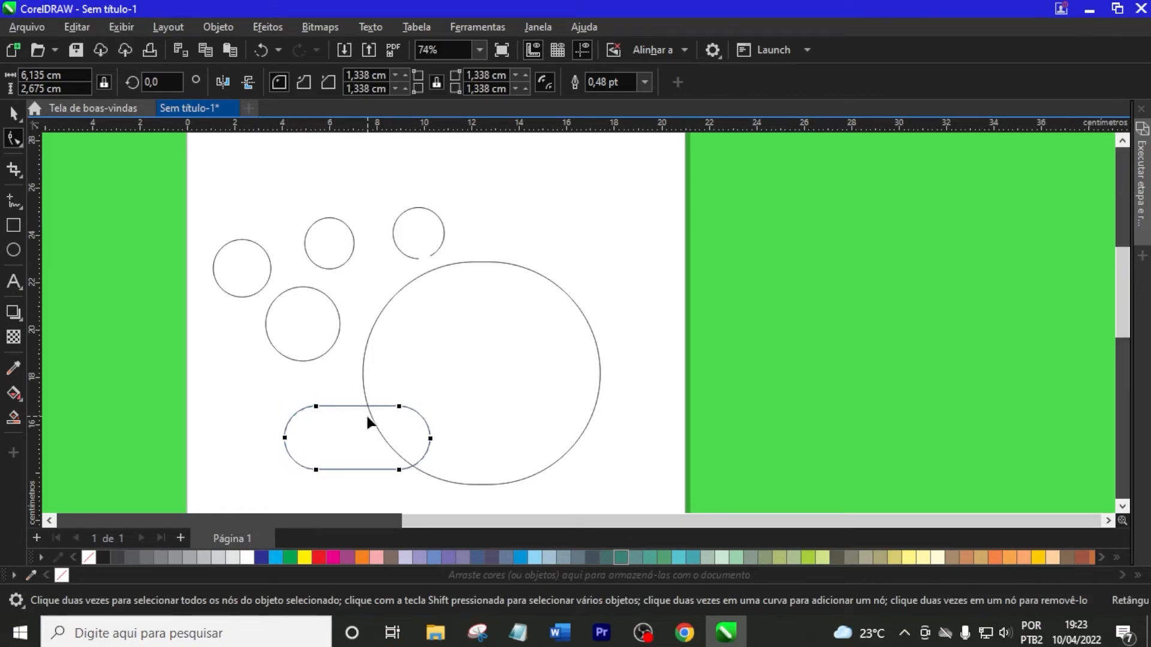
pyautogui.click(14, 113)
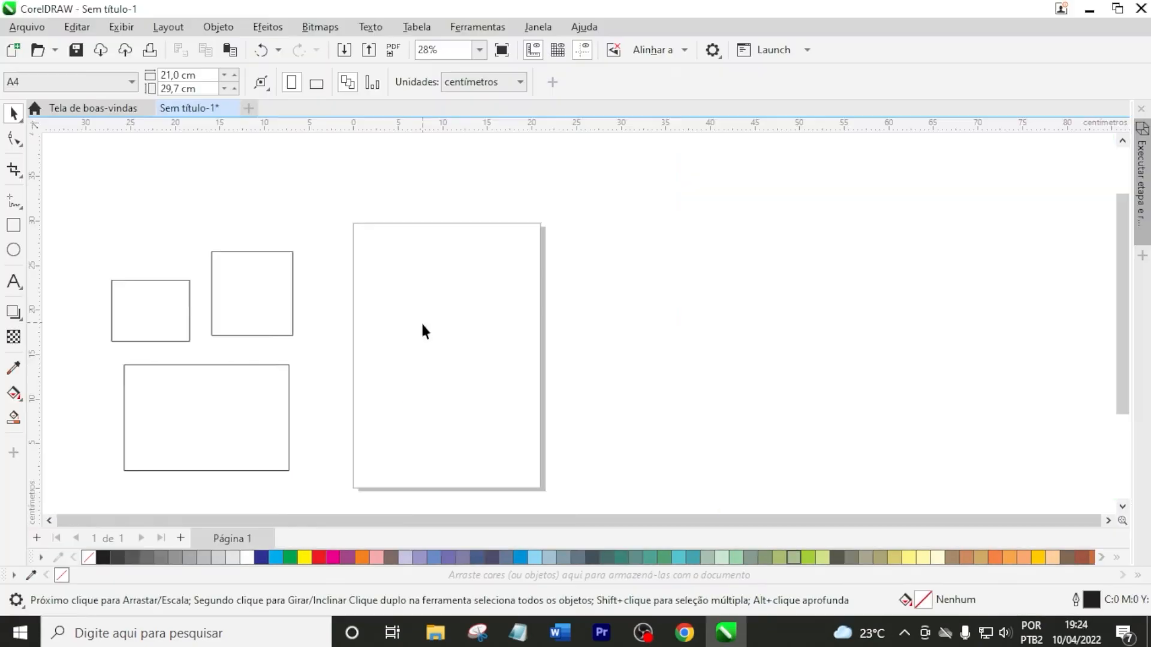
# Set the default toolbar button size to Médio
pyautogui.hscroll(5, 422, 325)
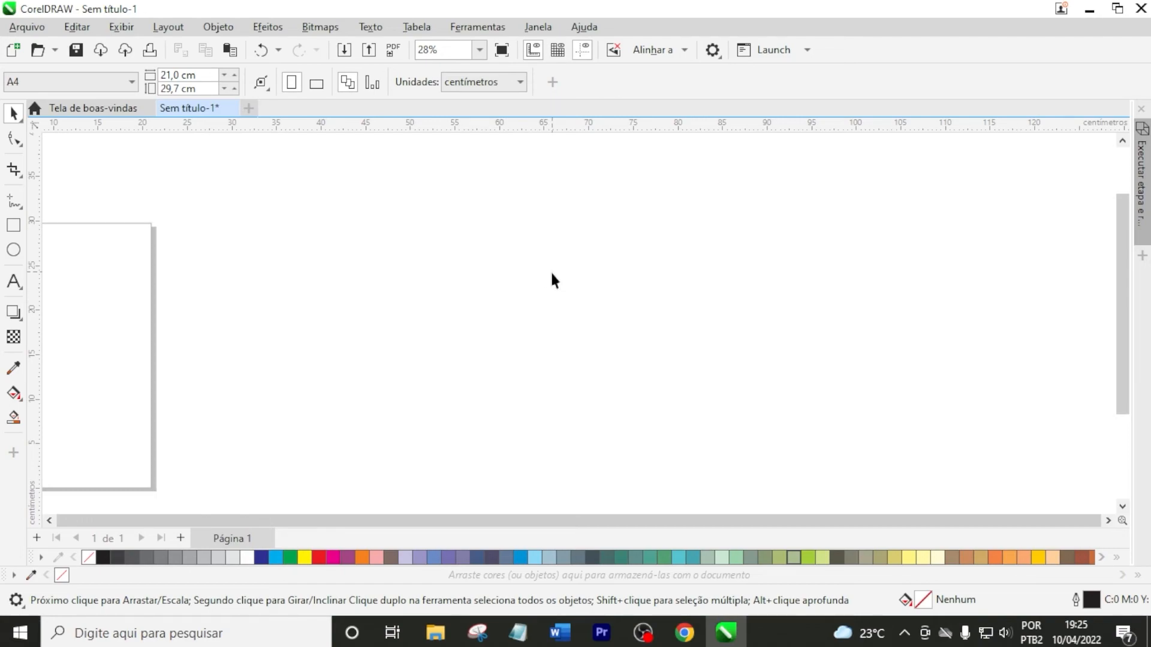
pyautogui.click(540, 27)
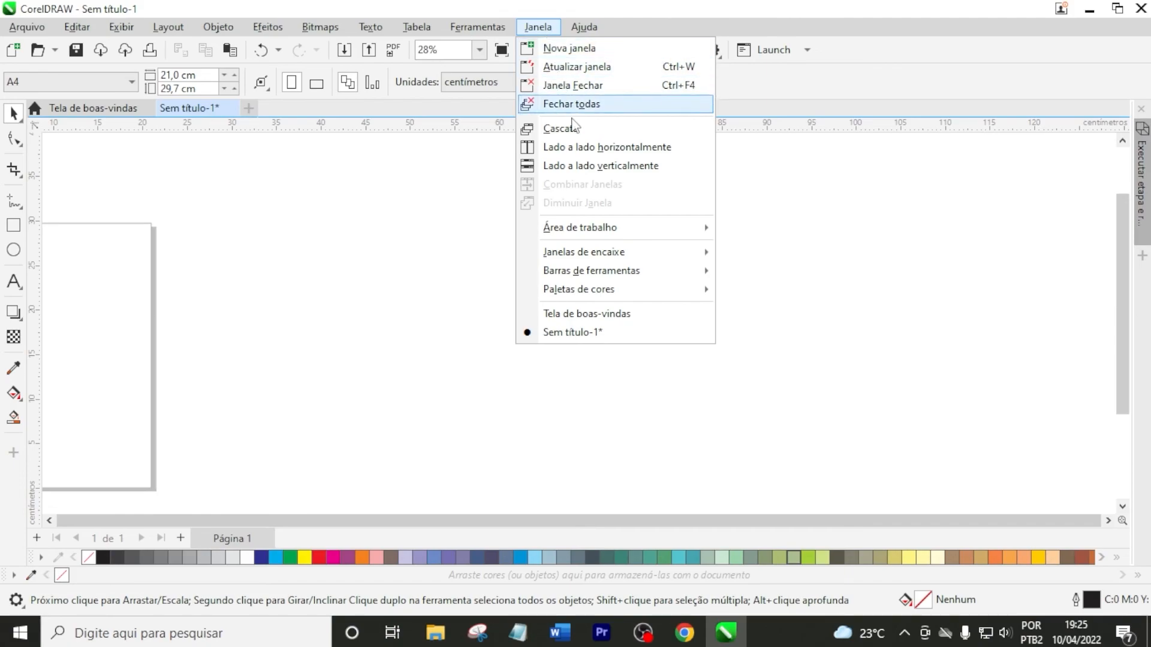
pyautogui.moveTo(672, 273)
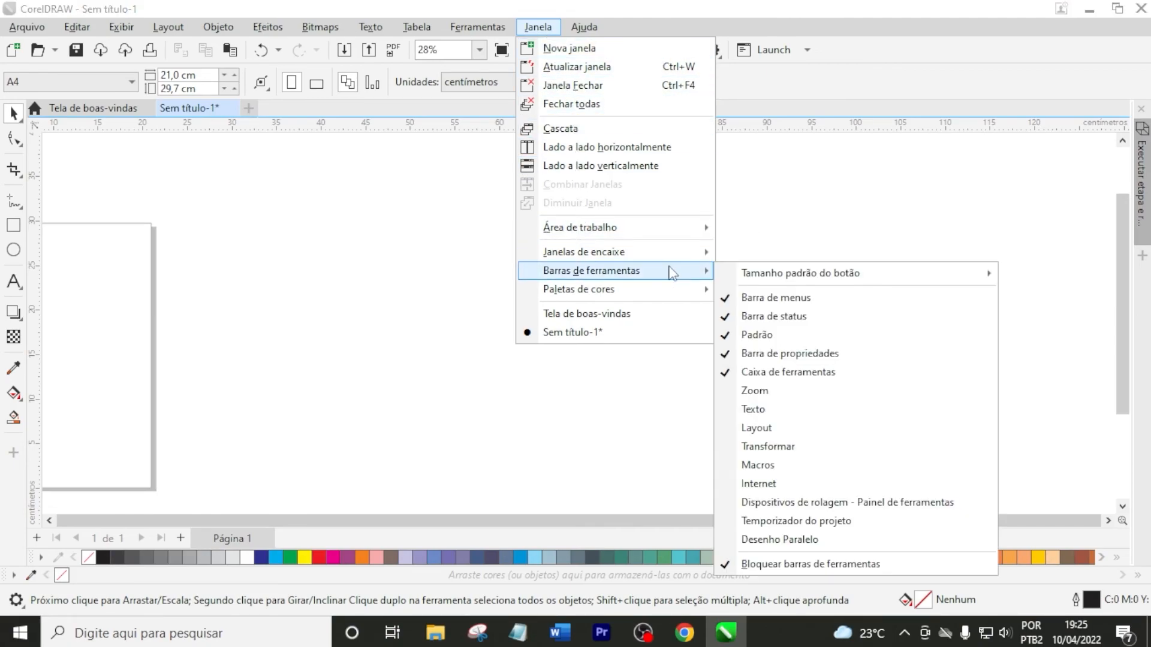
pyautogui.moveTo(831, 282)
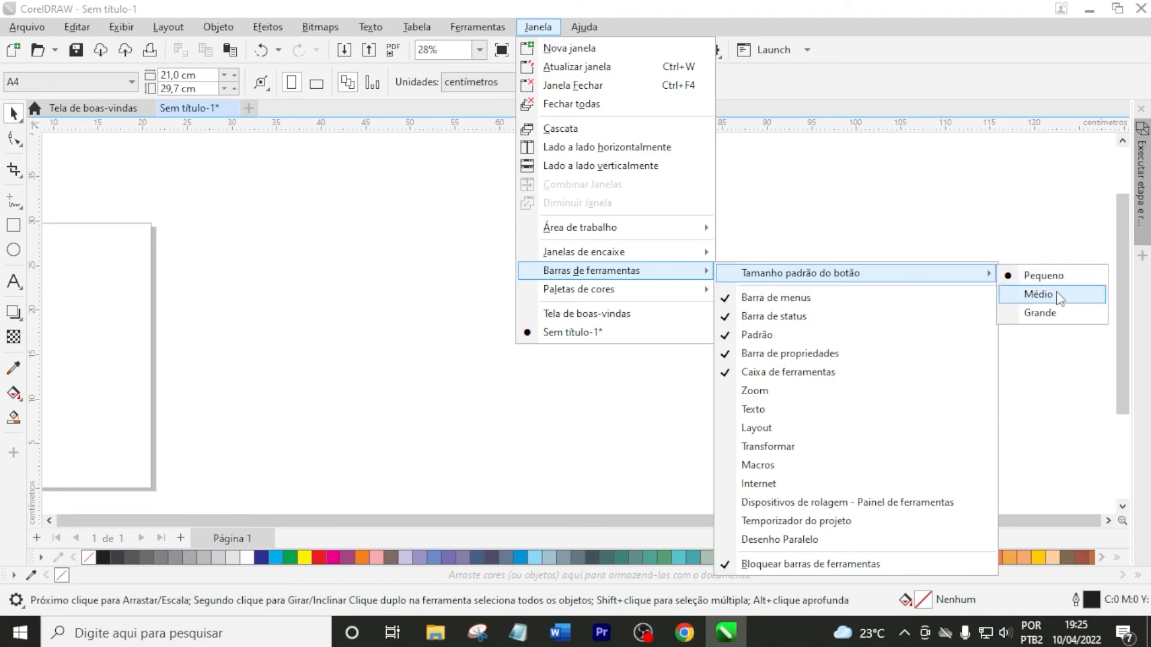
pyautogui.click(1039, 295)
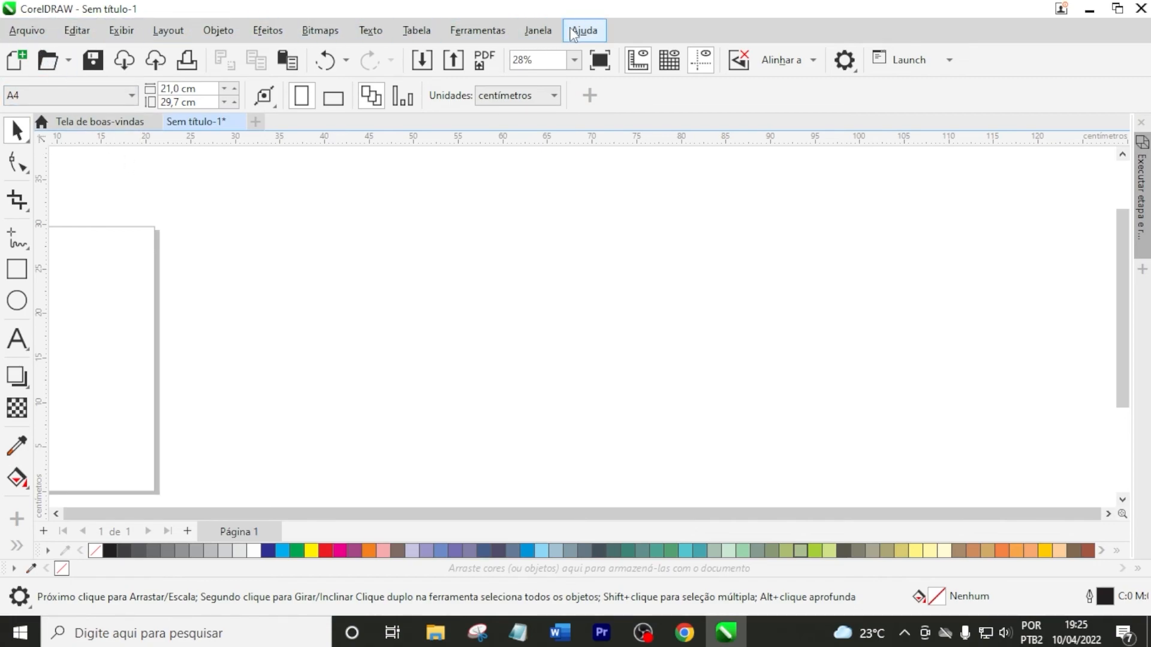
# Set the default toolbar button size to Grande and show the hidden tools of the toolbox
pyautogui.click(538, 30)
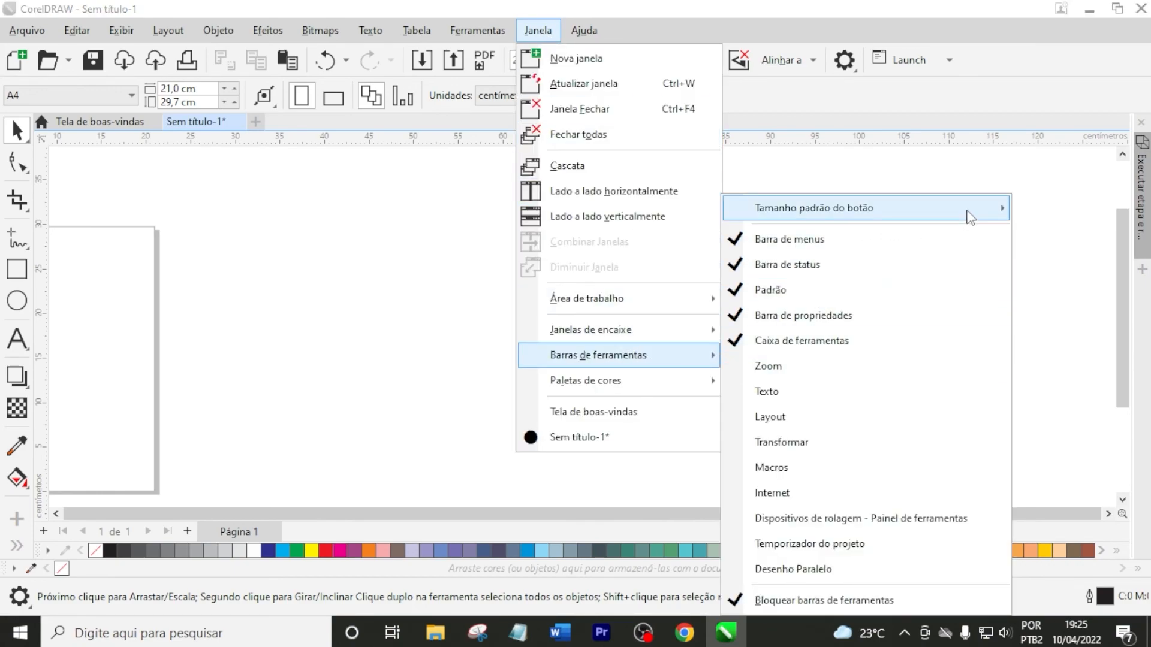
pyautogui.moveTo(971, 215)
pyautogui.click(1073, 272)
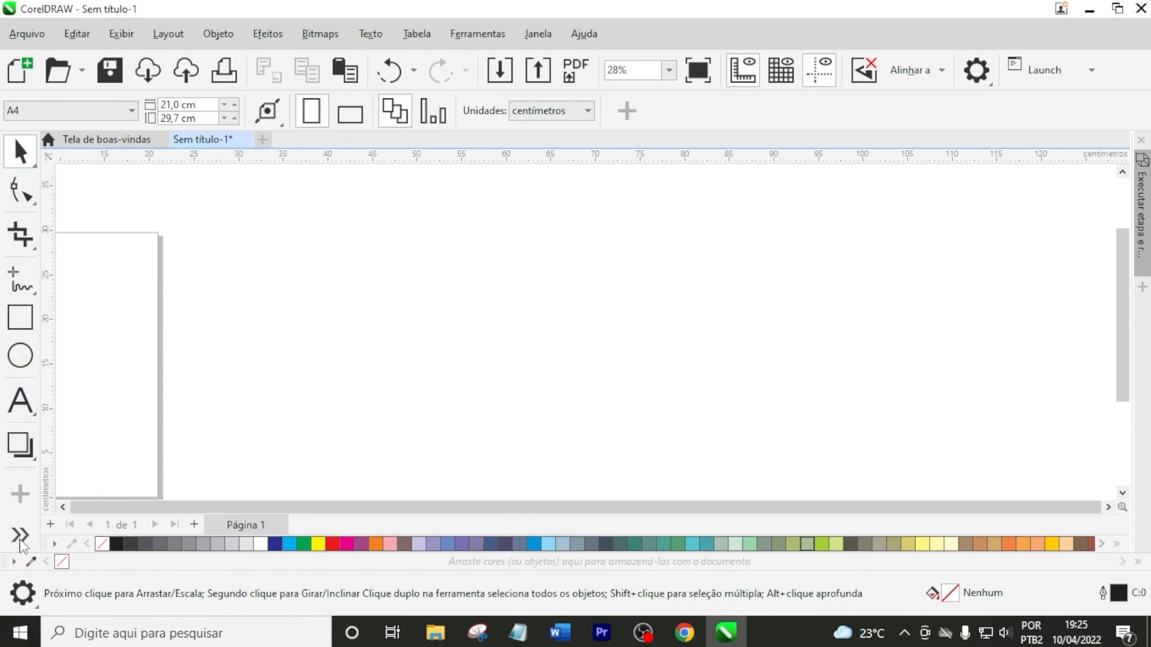
pyautogui.click(20, 537)
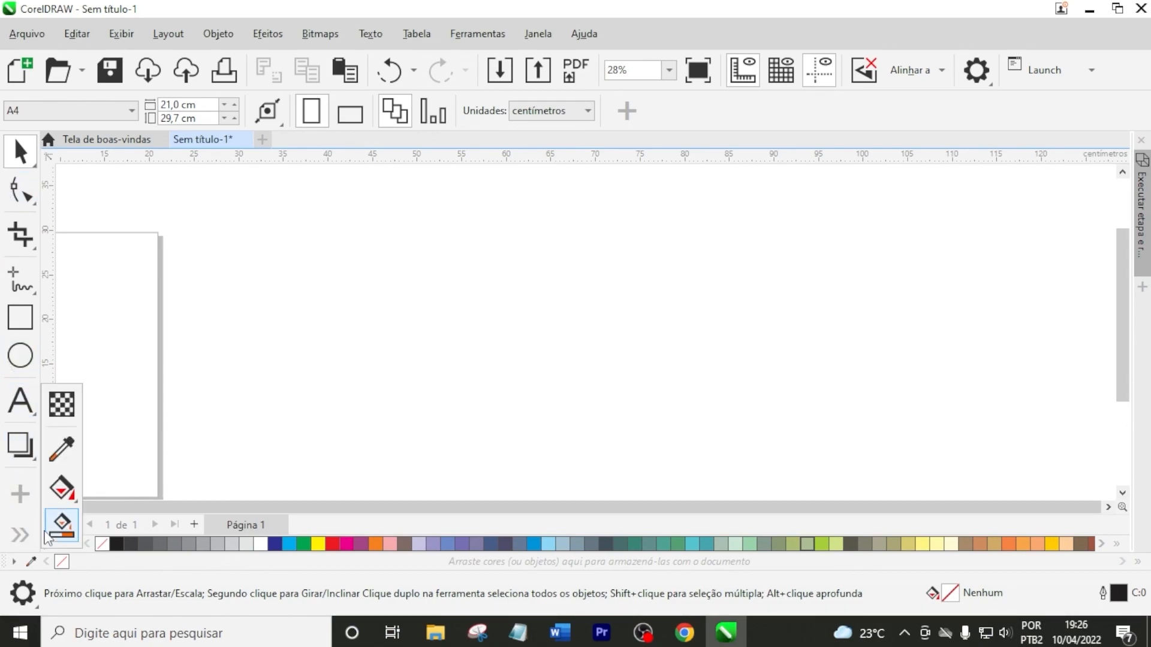